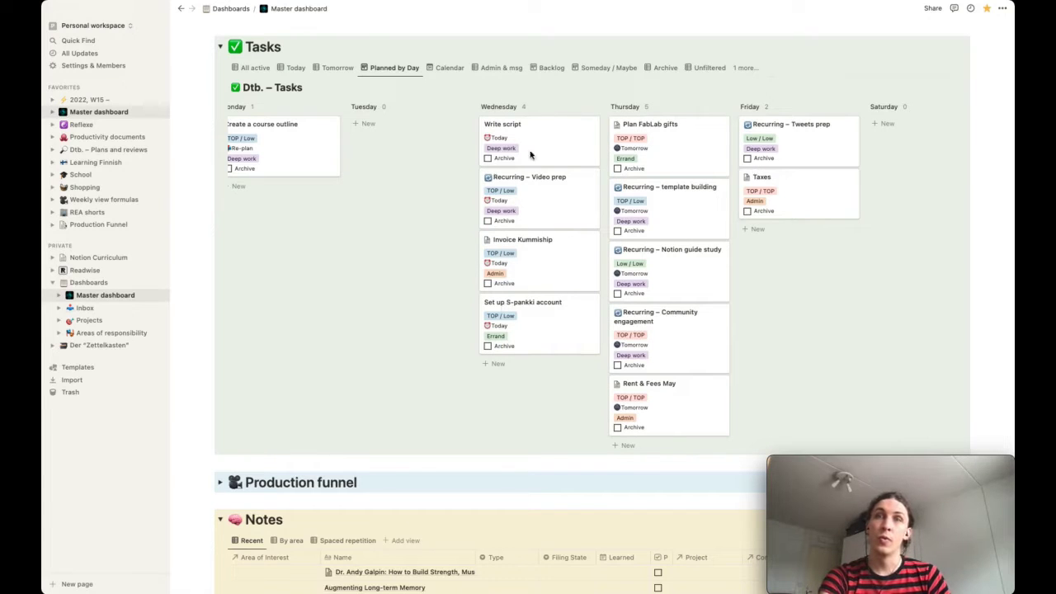
Expand the Spoiler 1 section on the Weekly view formulas page to reveal its reference formula.
scroll(387, 242, "left", 2)
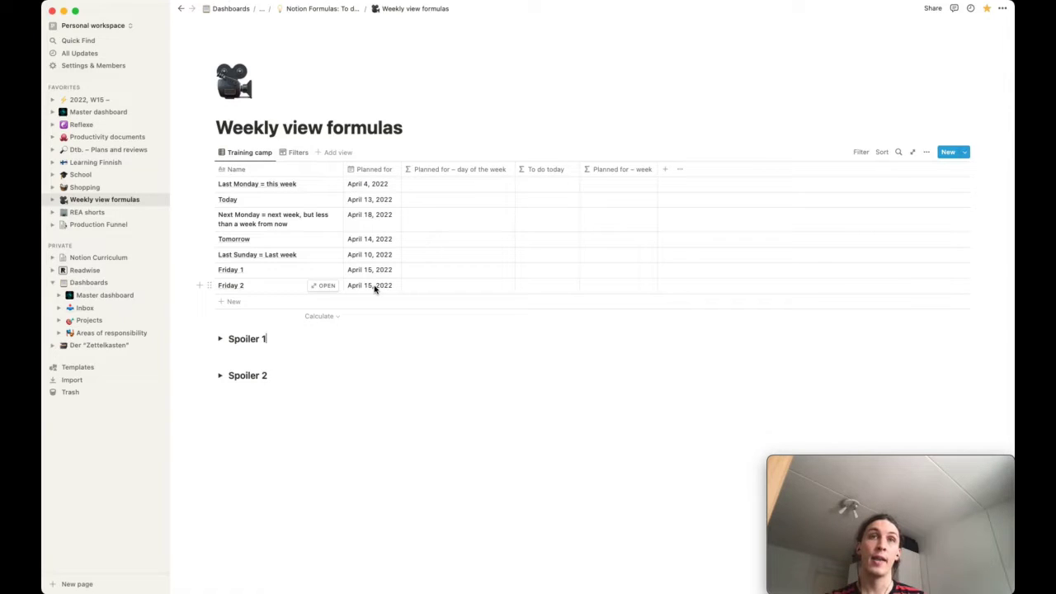
left_click(220, 339)
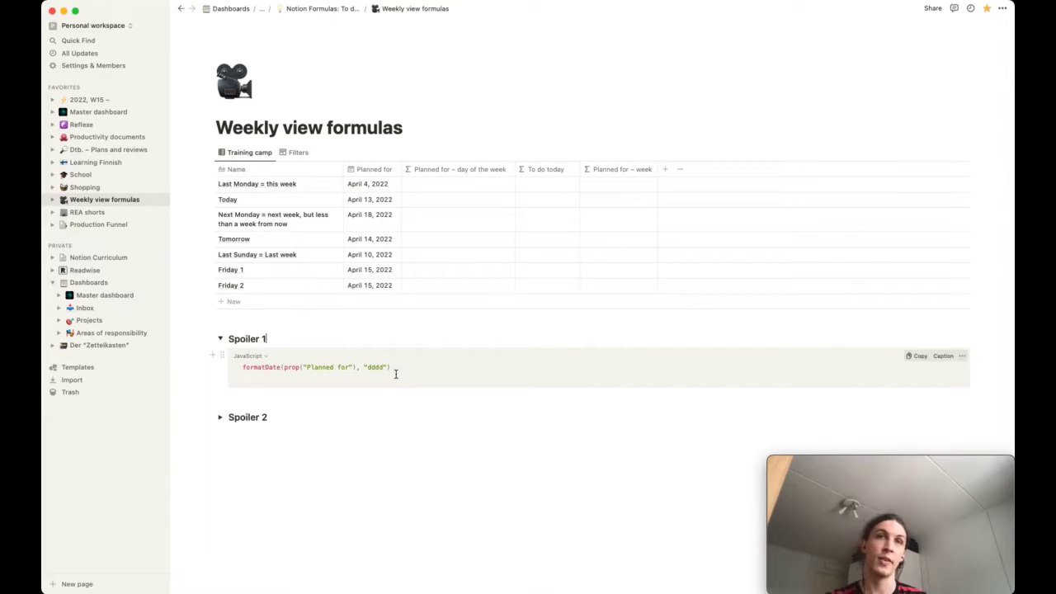
Add a new property to the Training camp table and set its type to Formula.
left_click(448, 186)
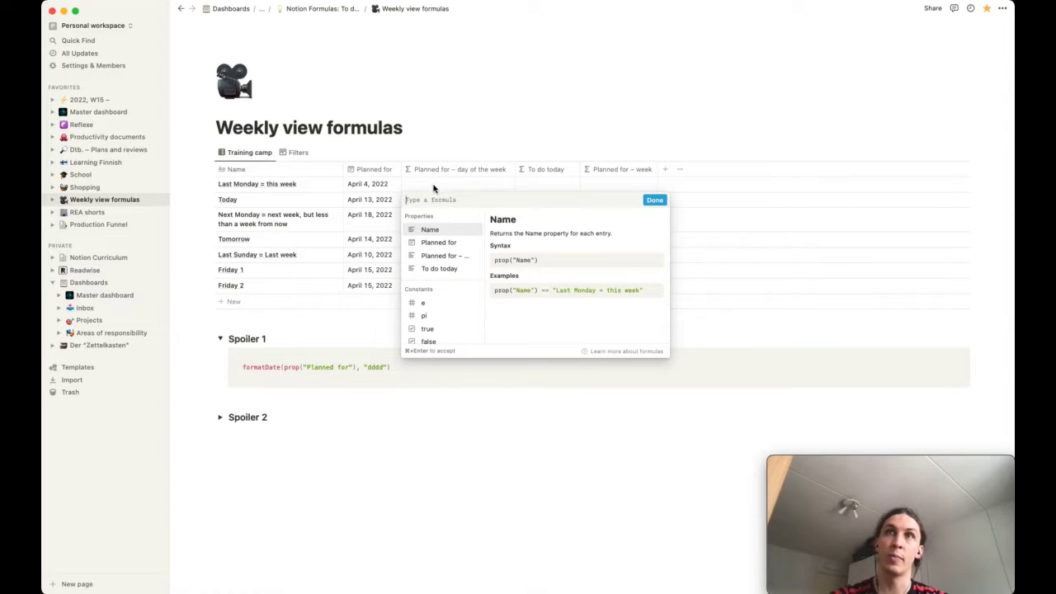
key("Escape")
left_click(665, 173)
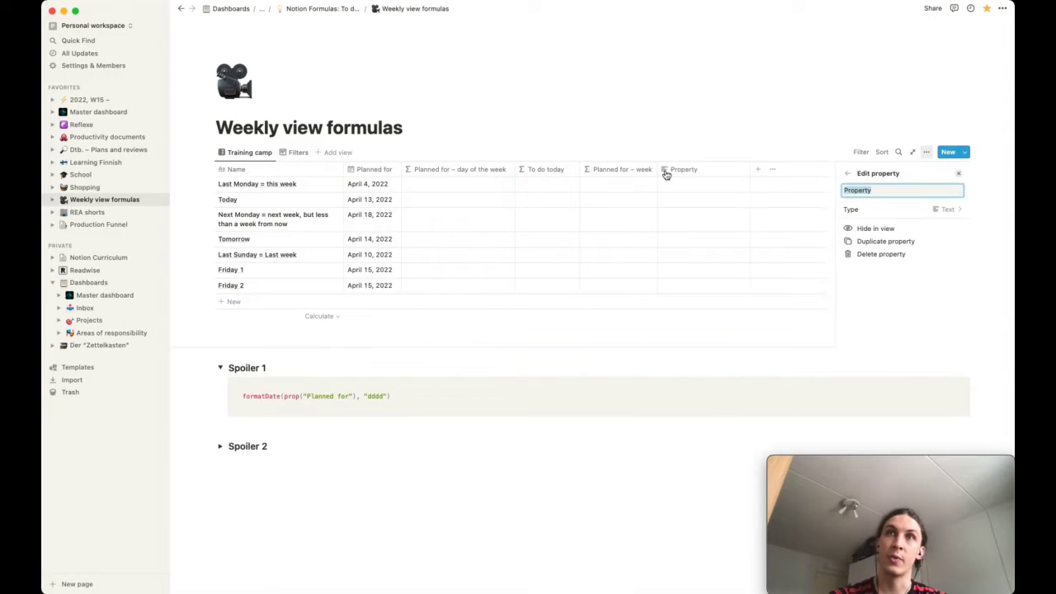
left_click(948, 209)
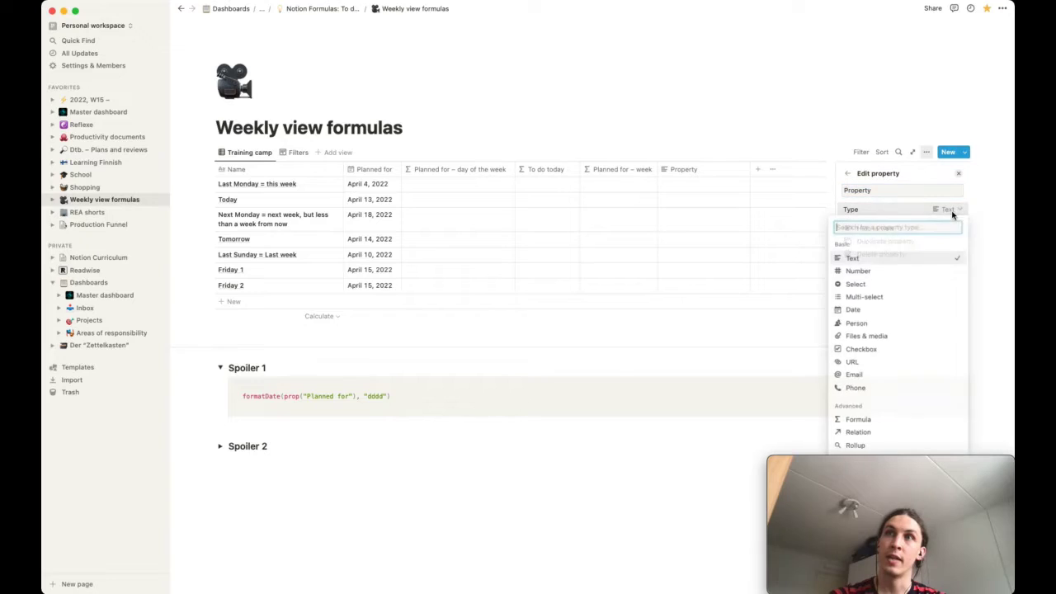
left_click(859, 420)
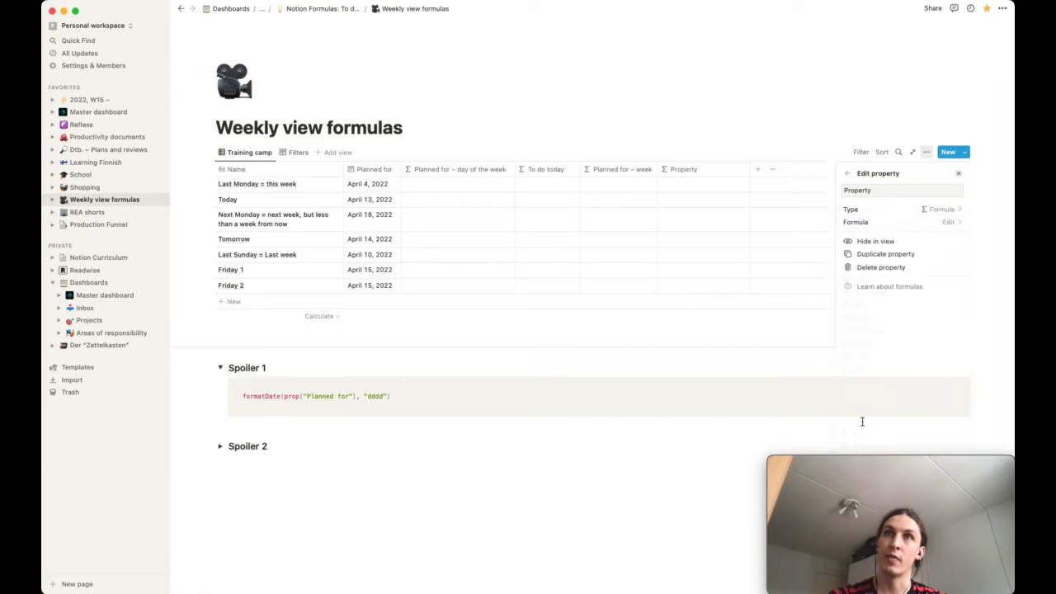
key("Escape")
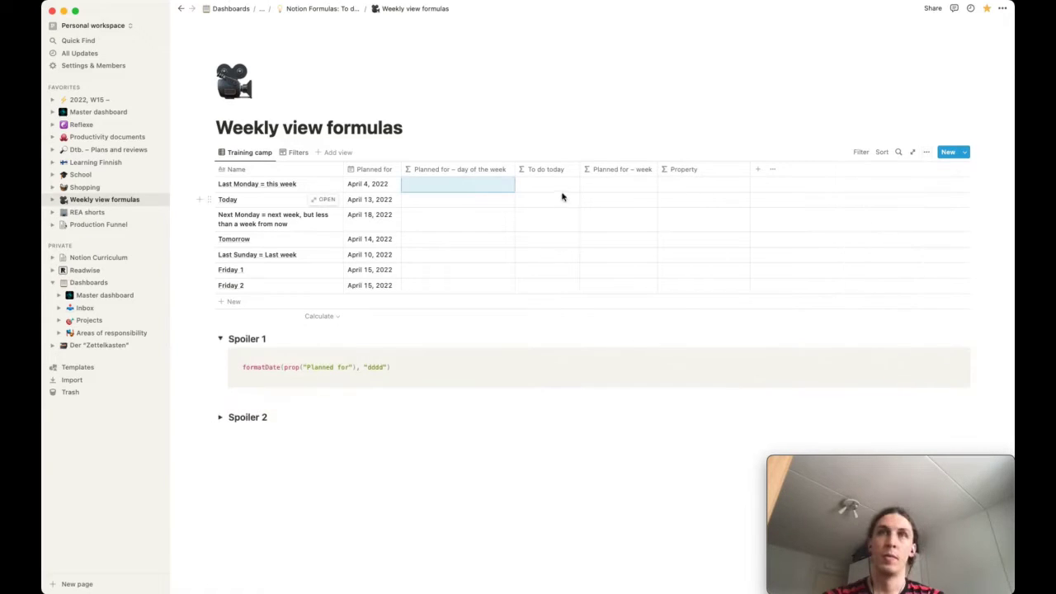
Begin the "Planned for – day of the week" formula with the formatDate function and review its description and format examples.
left_click(461, 189)
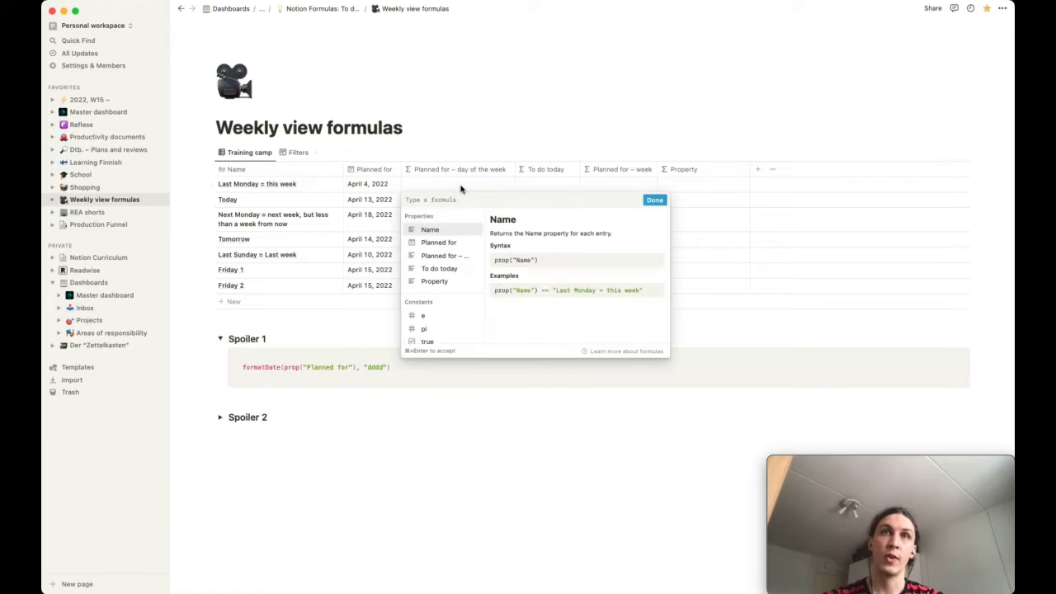
type("form")
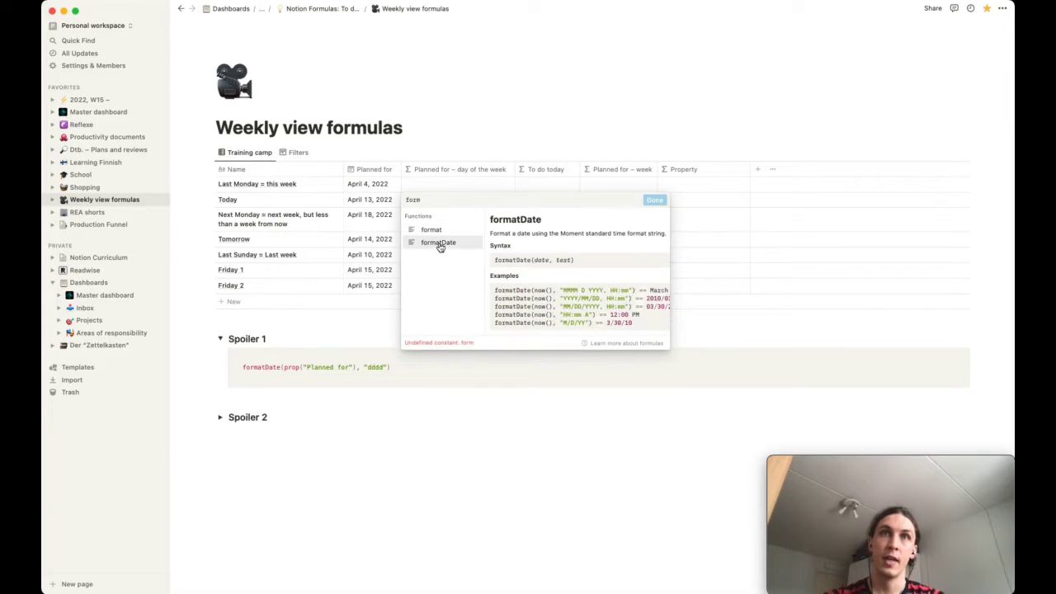
left_click(439, 243)
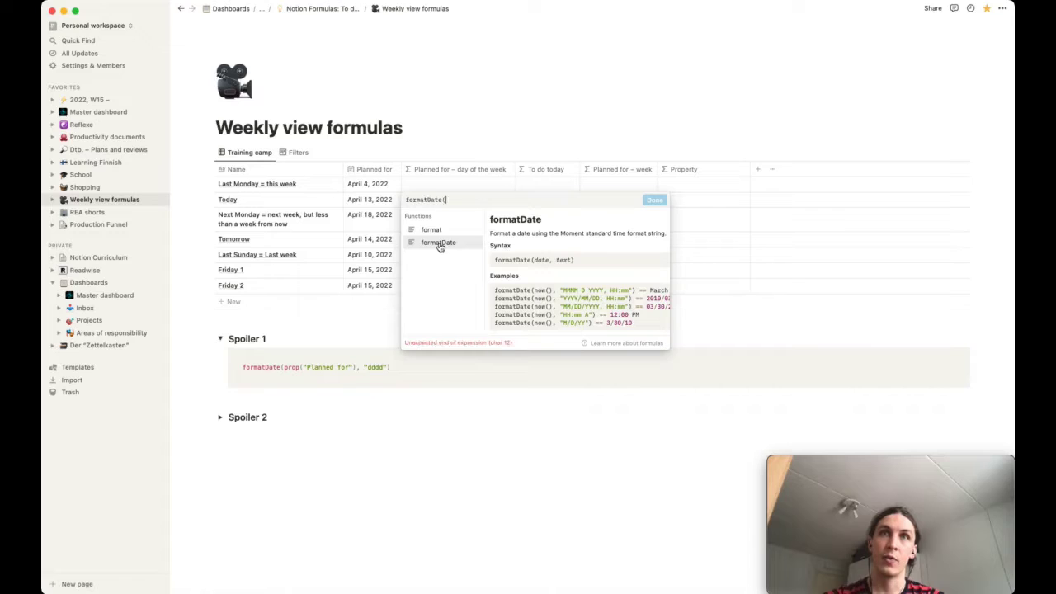
left_click_drag(517, 235, 668, 234)
left_click(570, 234)
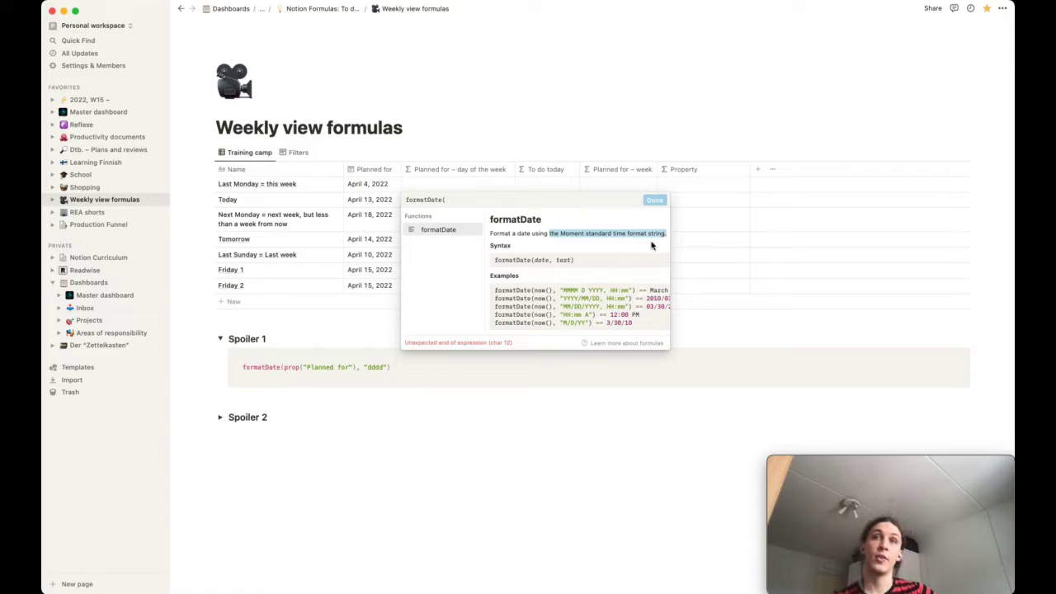
left_click(659, 290)
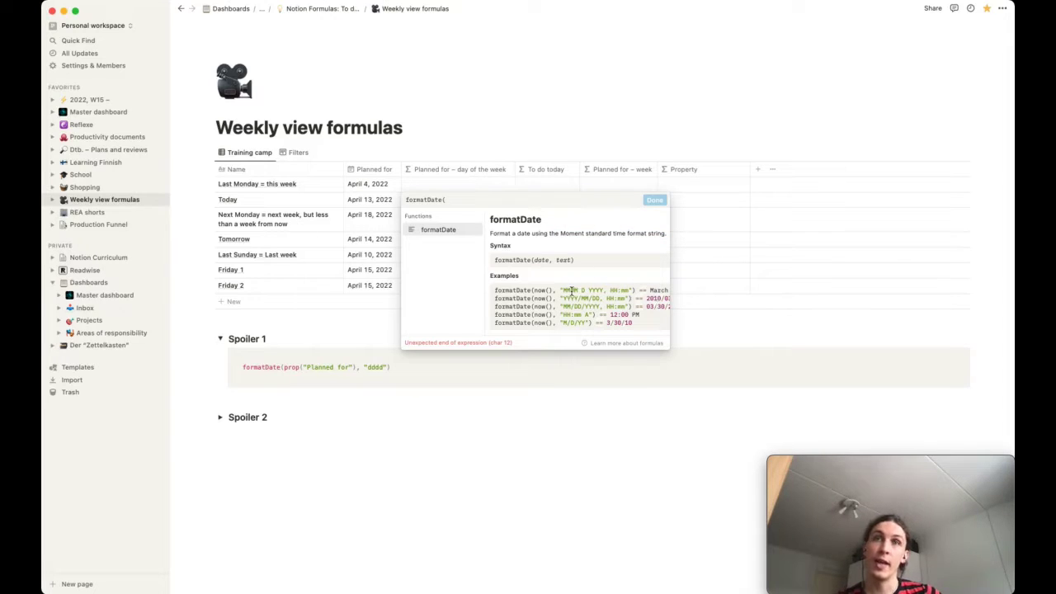
double_click(571, 291)
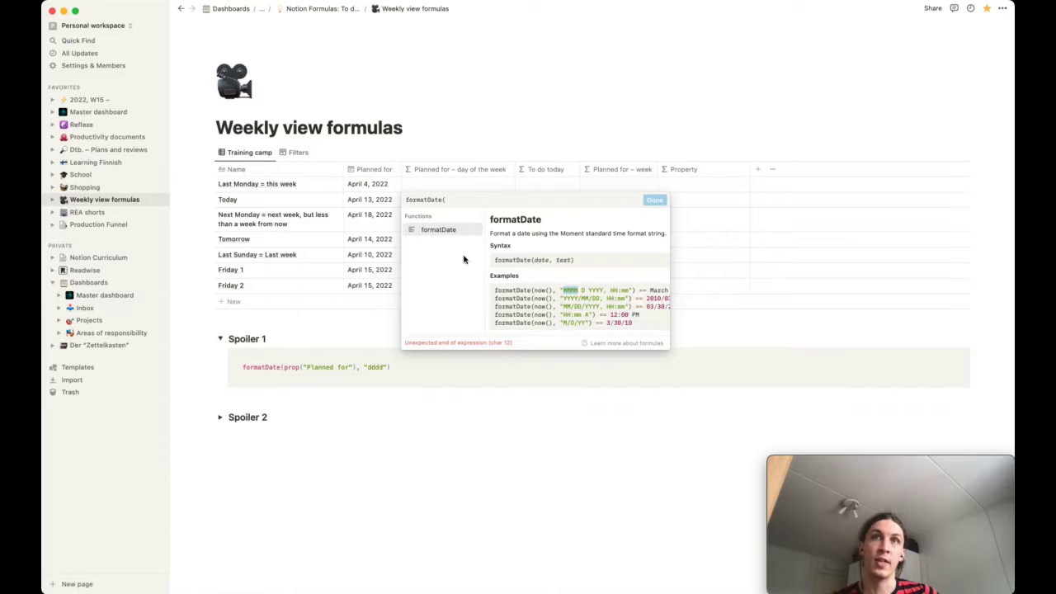
Complete the day-of-the-week formula as formatDate(prop("Planned for"), "dddd") and apply it.
left_click(467, 198)
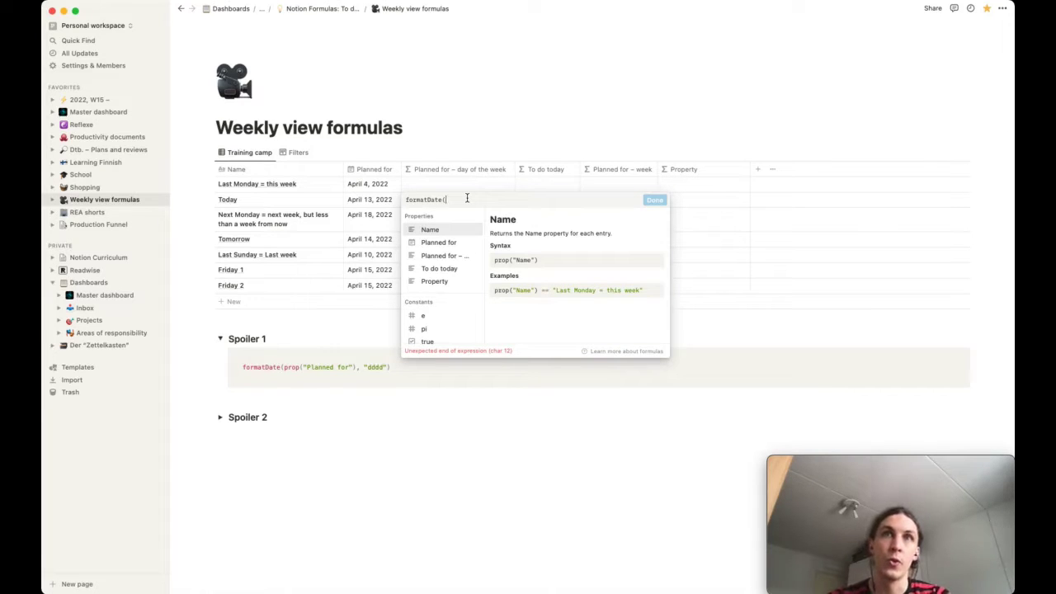
left_click(440, 241)
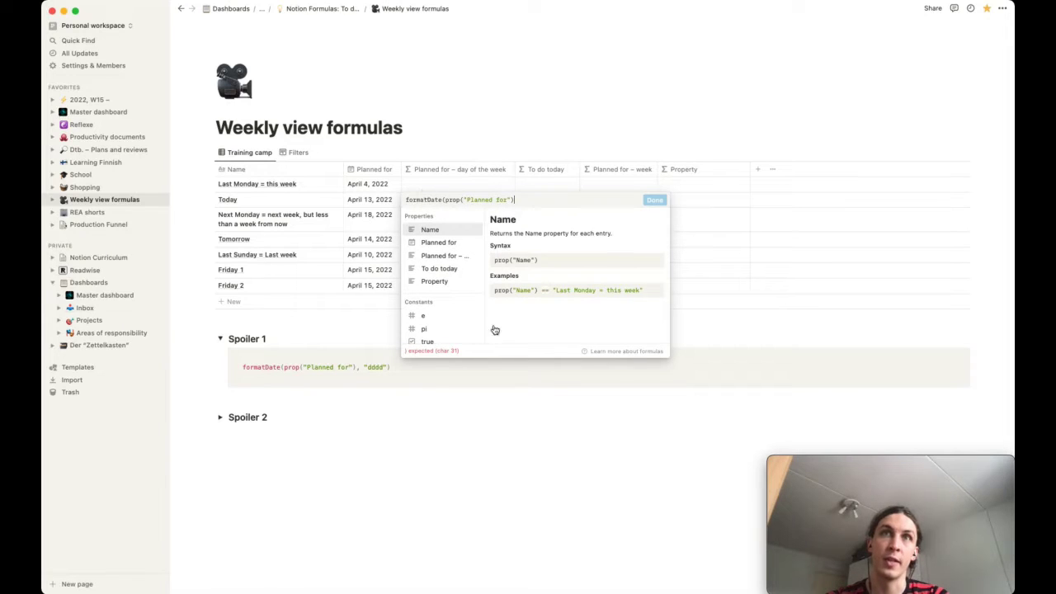
type(", ")
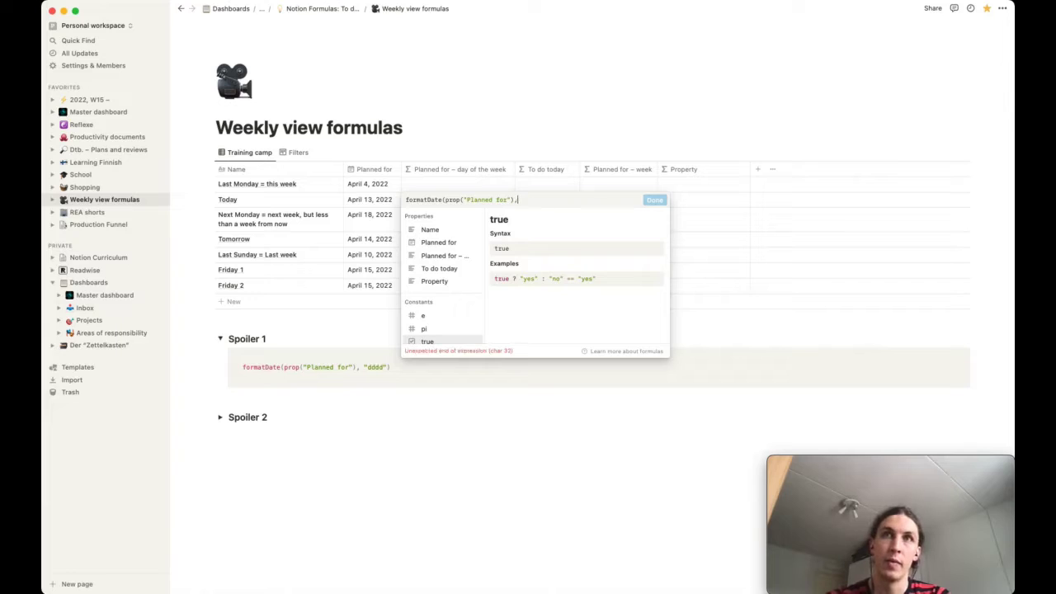
type("\"dddd")
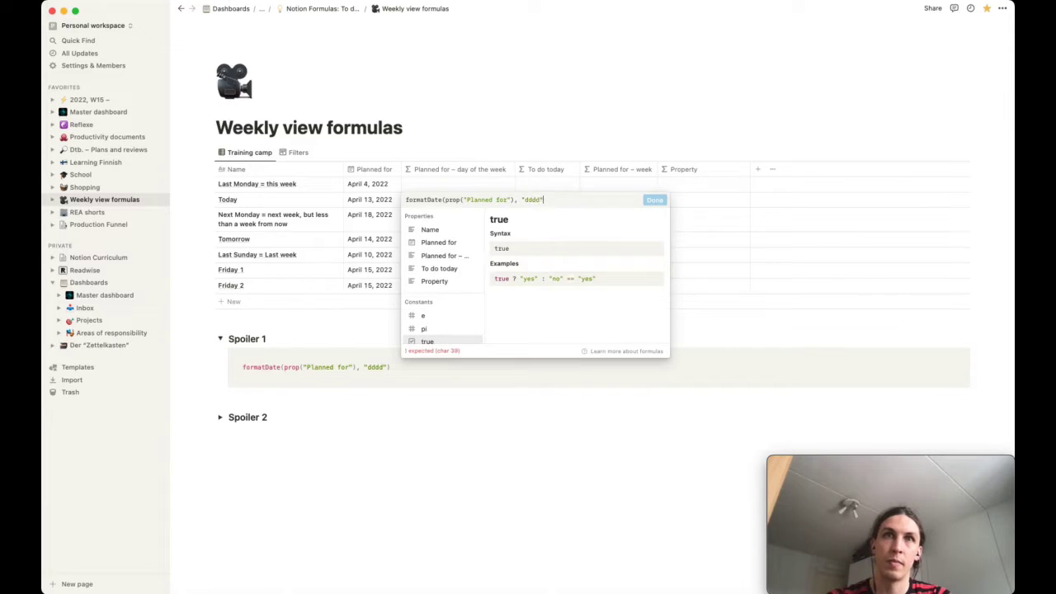
type("\")")
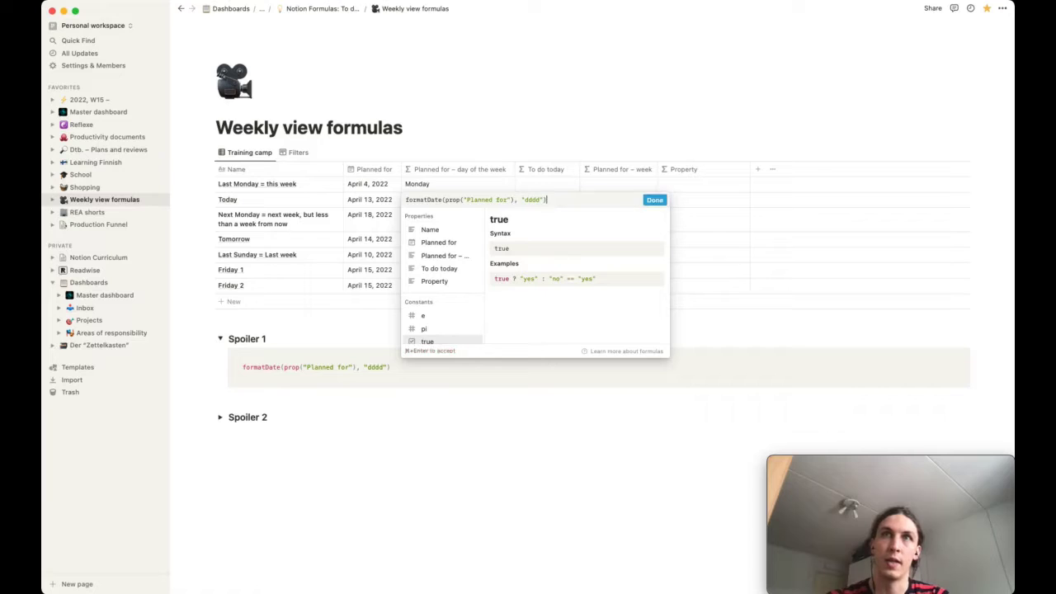
left_click(654, 201)
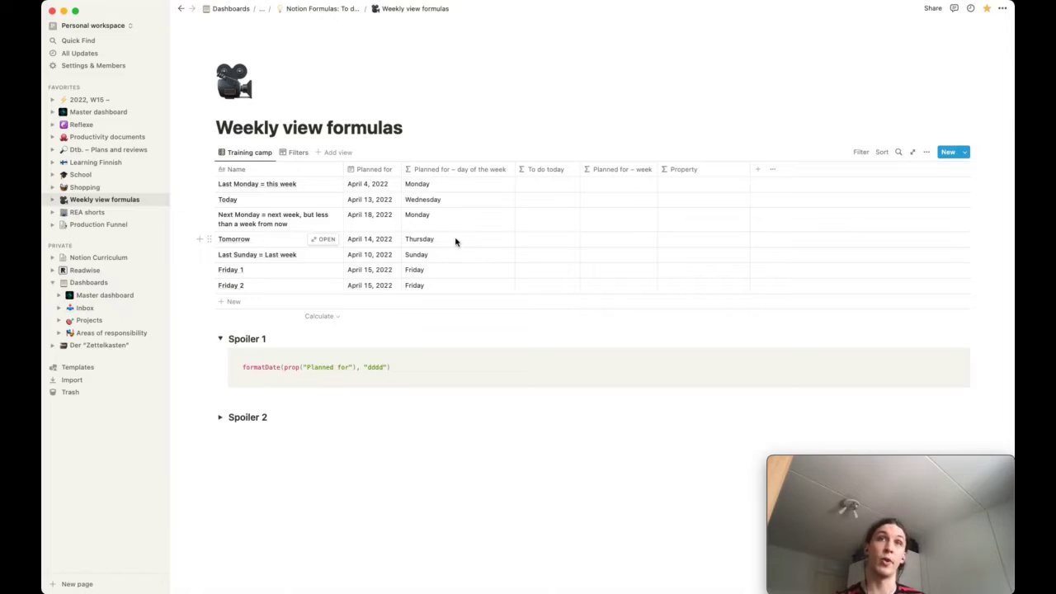
Try filtering the table to Planned for within the next week, and inspect the Next Monday entry's date.
left_click(540, 360)
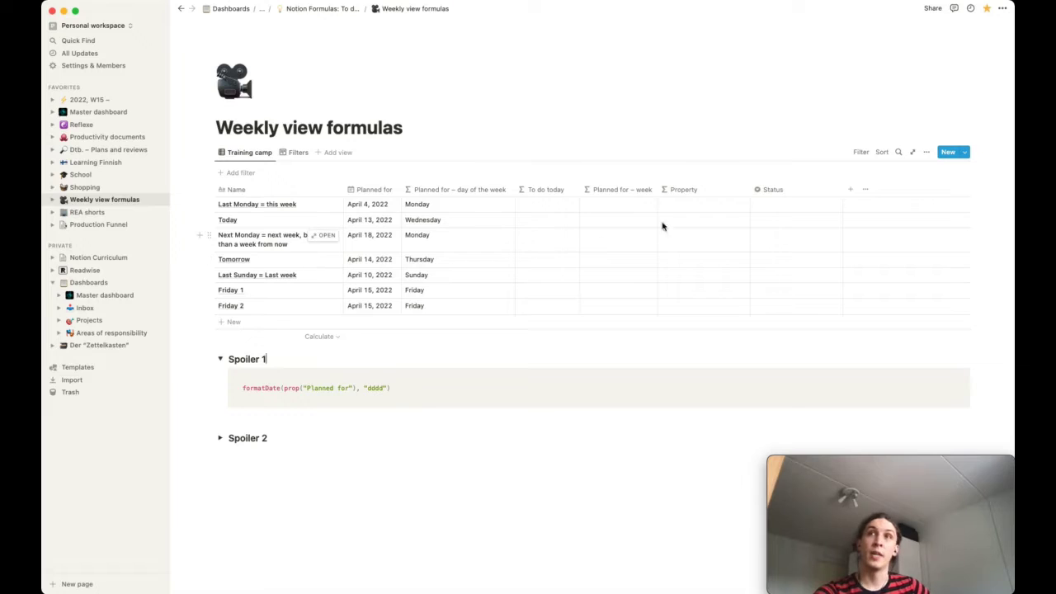
left_click(861, 152)
left_click(862, 154)
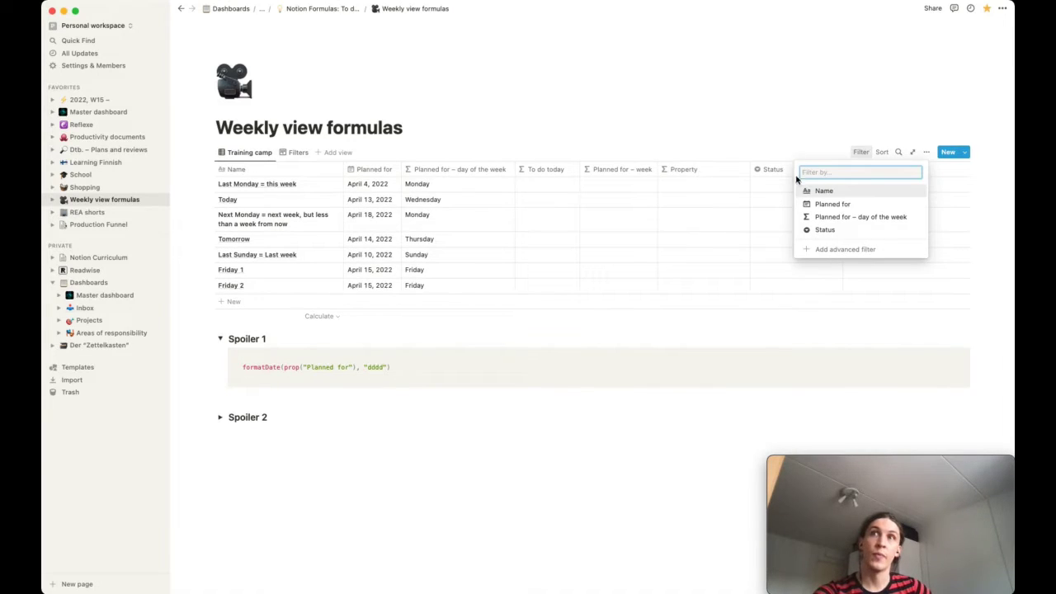
left_click(842, 206)
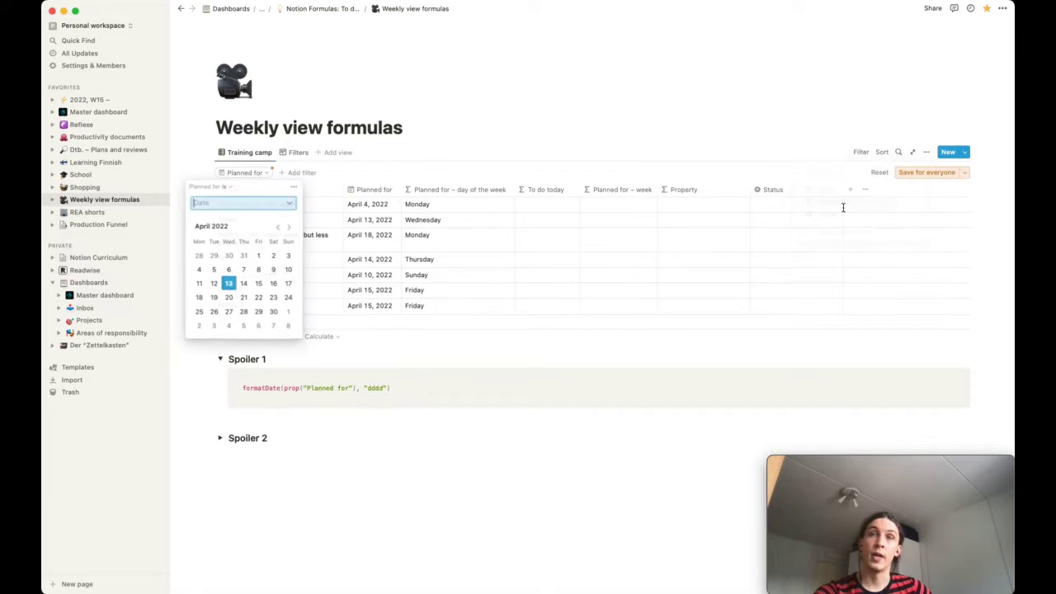
left_click(225, 186)
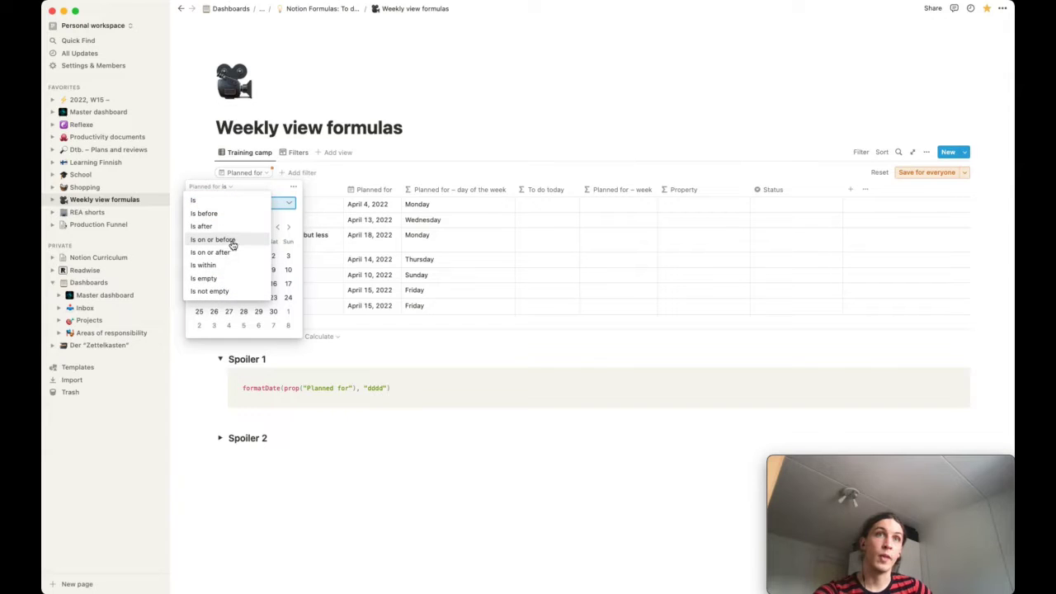
left_click(216, 265)
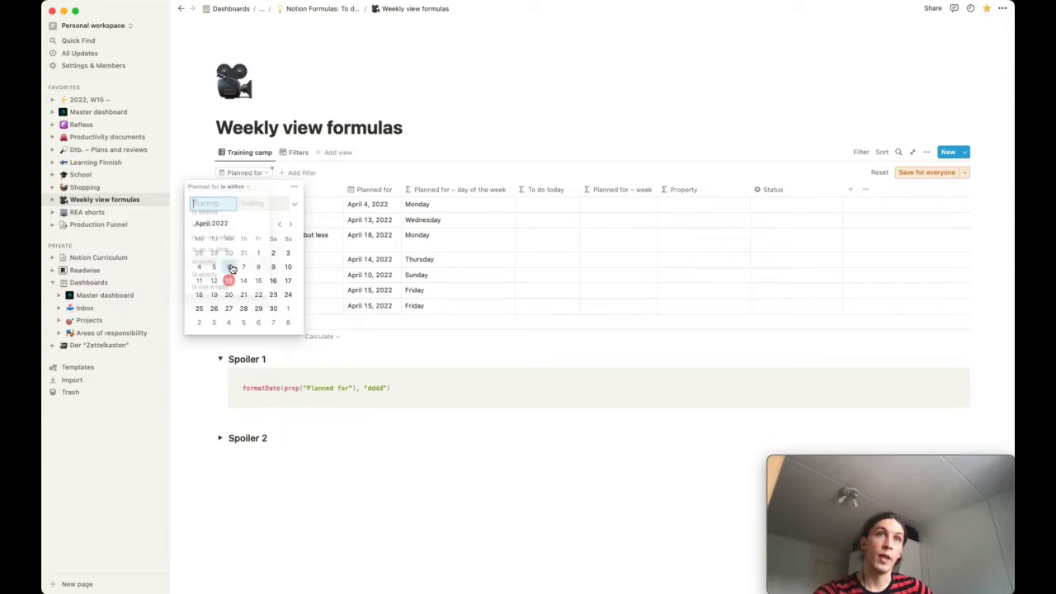
left_click(296, 204)
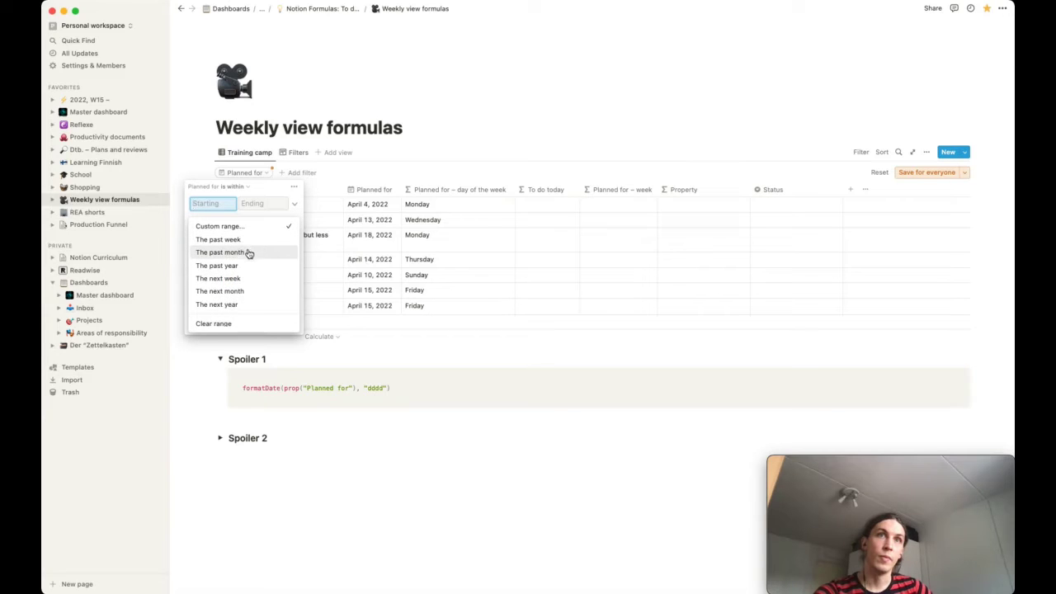
left_click(241, 280)
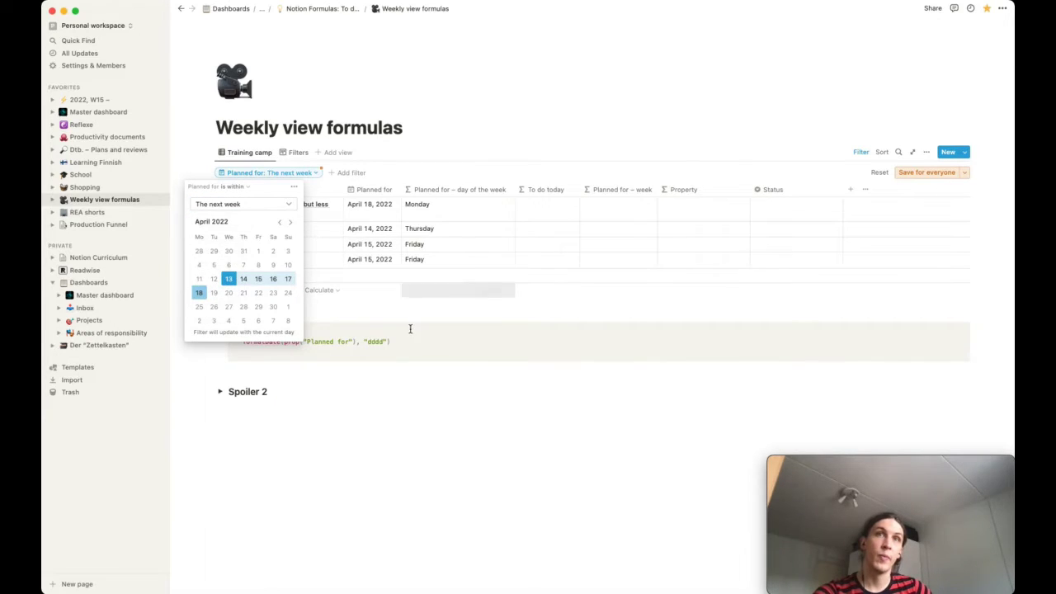
left_click(407, 322)
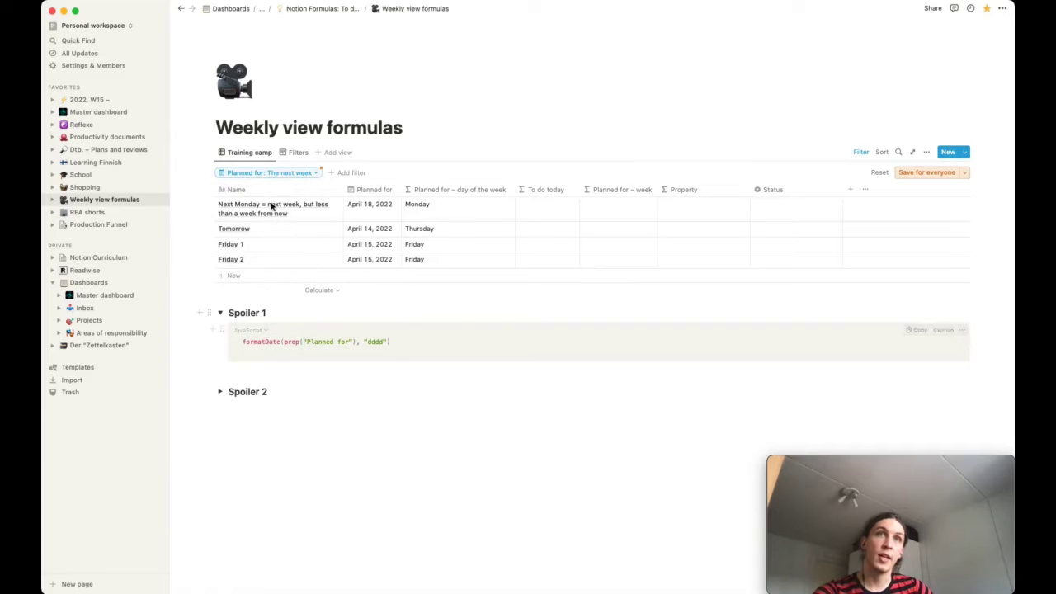
left_click(383, 211)
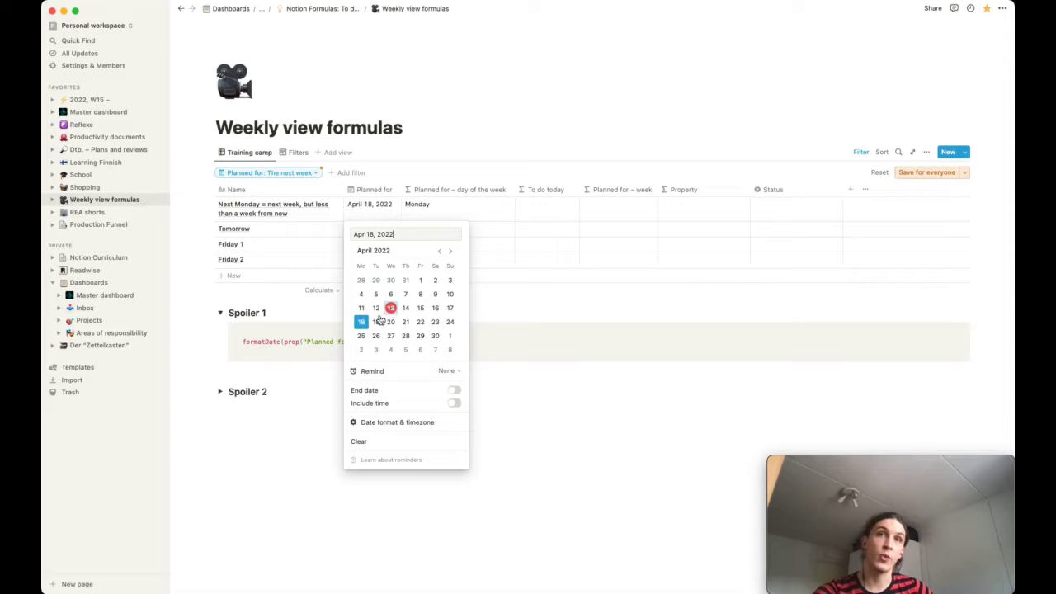
left_click(196, 262)
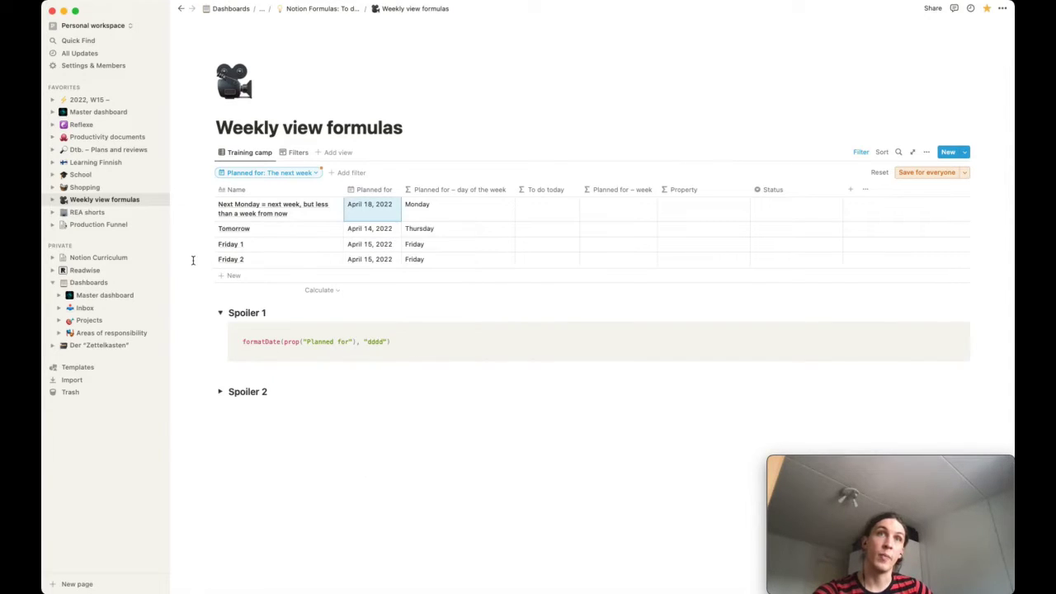
Try the Planned for filter as on or before one week from now, and reset the view's filters.
left_click(314, 173)
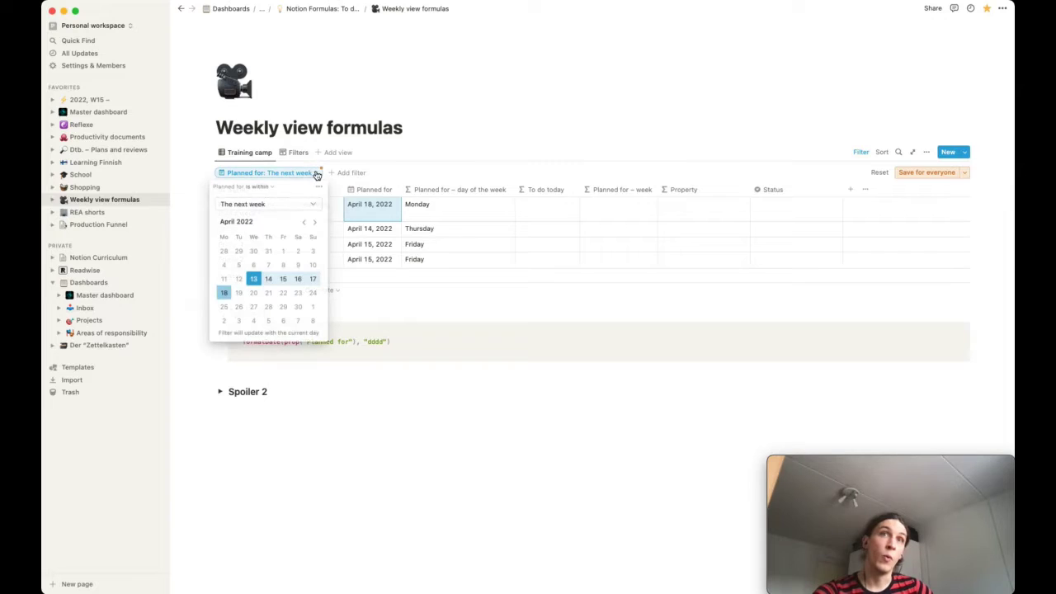
left_click(259, 187)
left_click(263, 239)
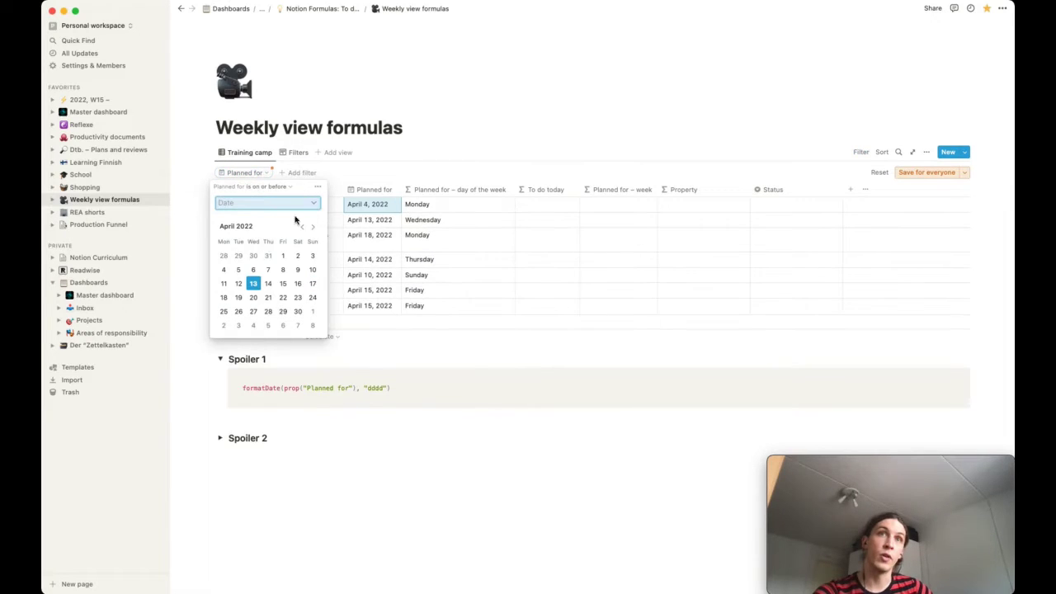
left_click(314, 203)
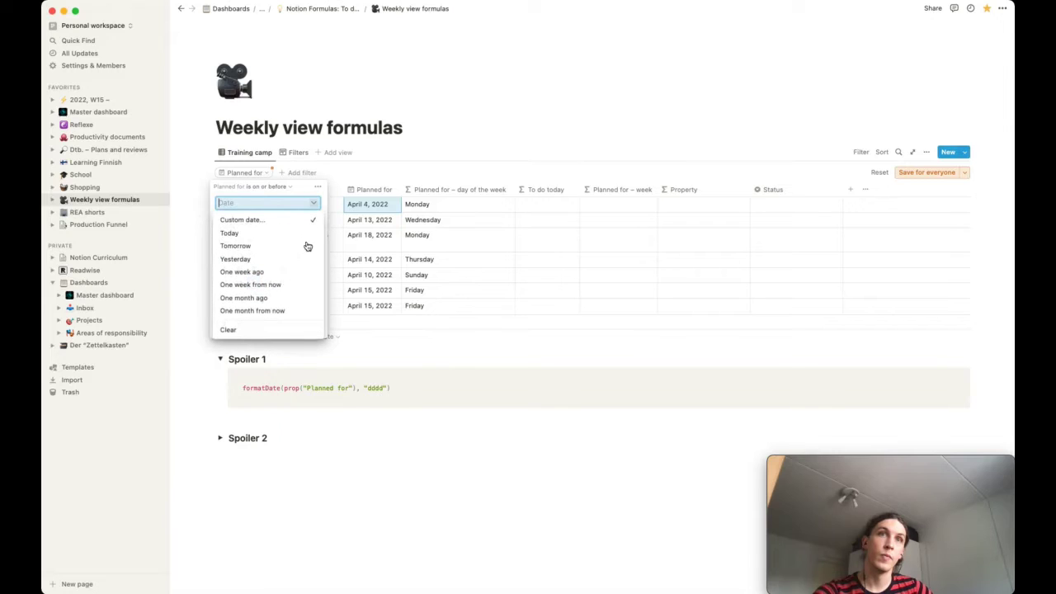
left_click(282, 285)
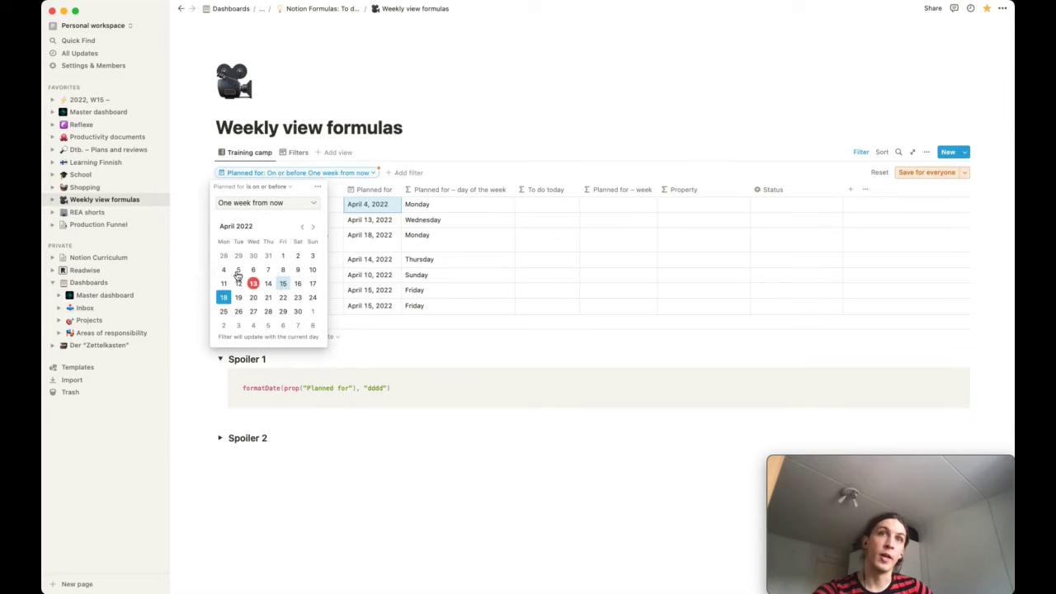
left_click(186, 254)
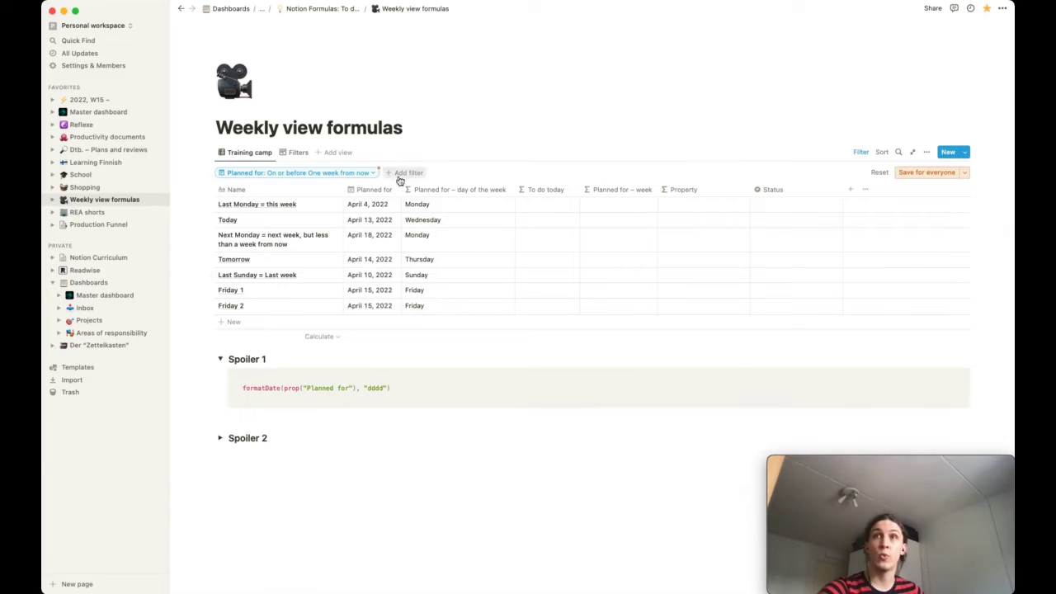
left_click(880, 173)
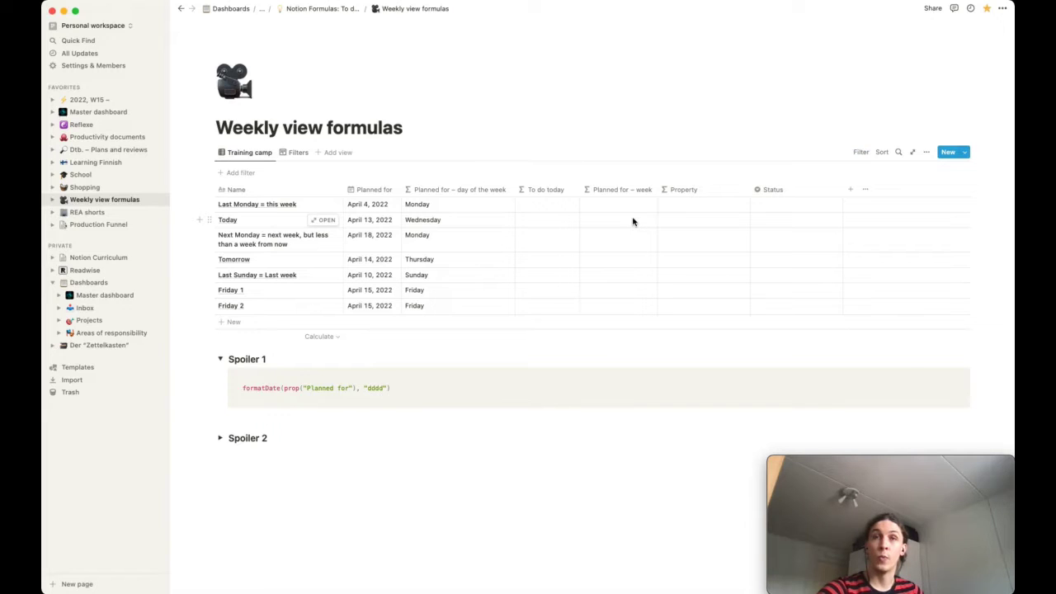
Expand Spoiler 2 to show the week formula, and look up the if function in the "Planned for – week" formula editor.
left_click(220, 438)
scroll(199, 397, "down", 1)
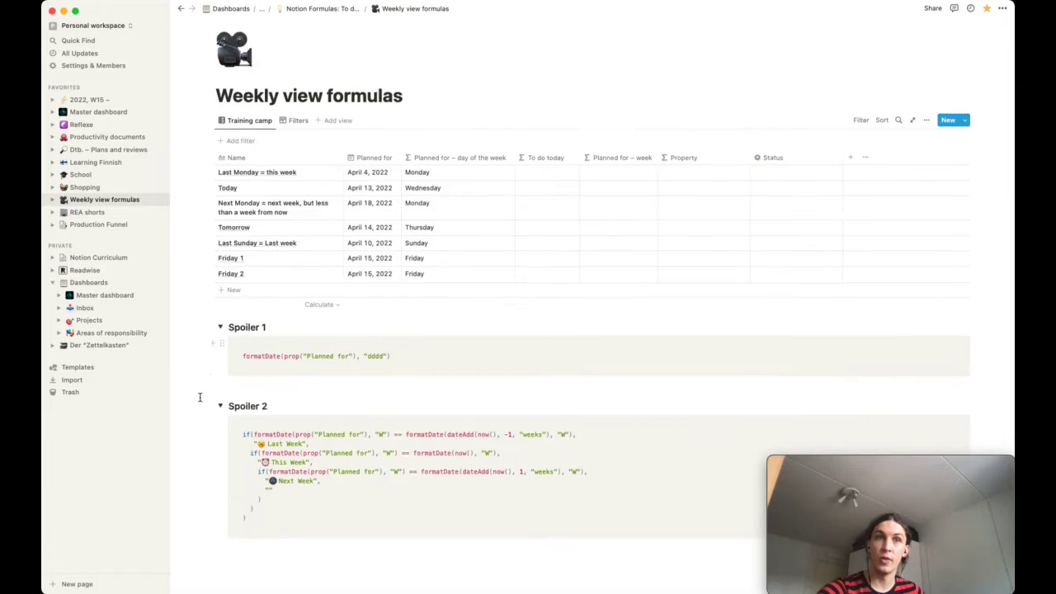
scroll(200, 397, "down", 2)
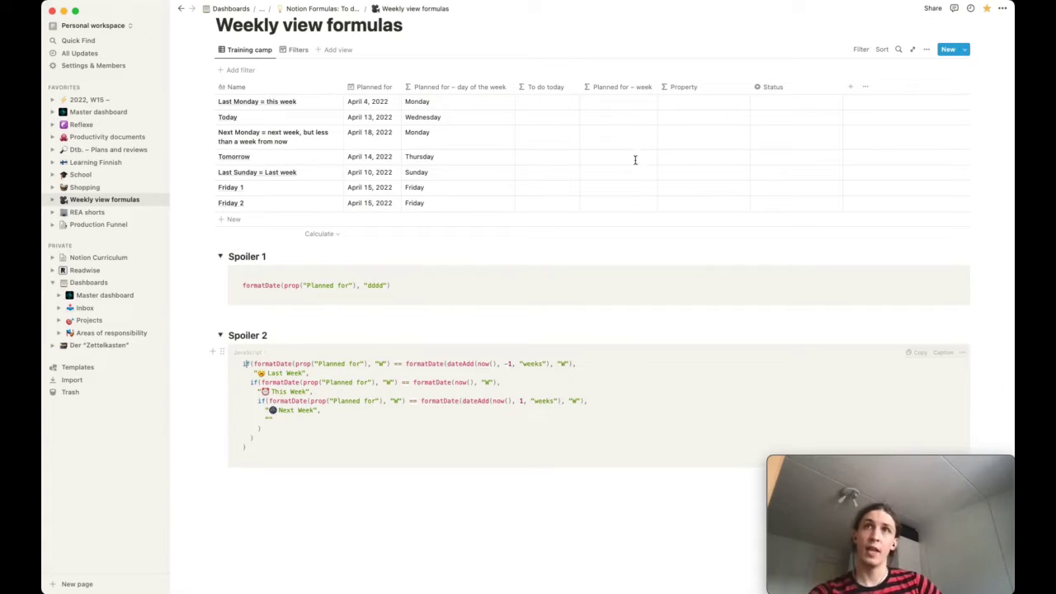
left_click(611, 105)
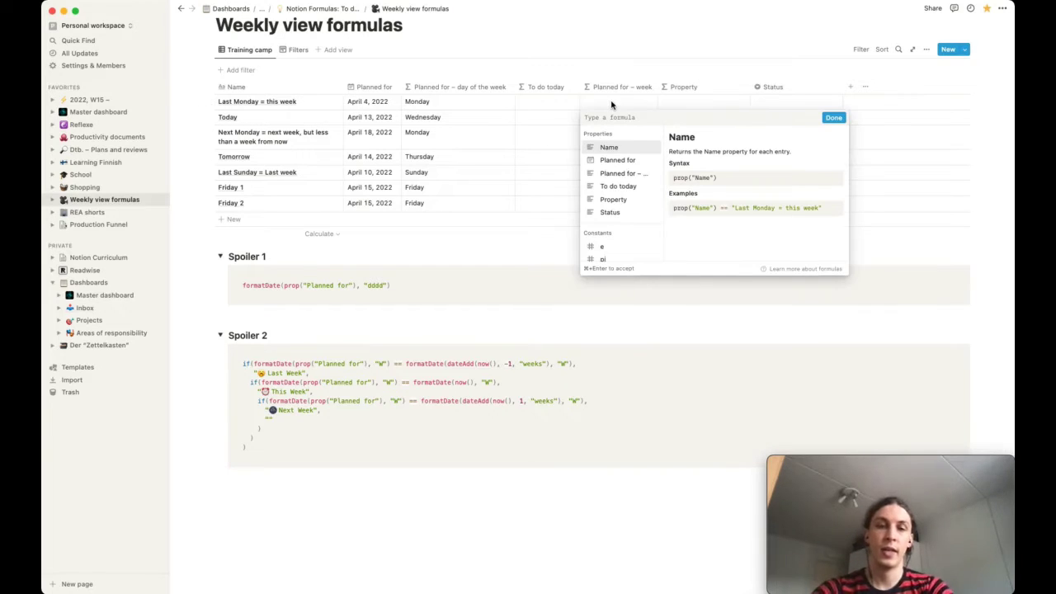
type("if")
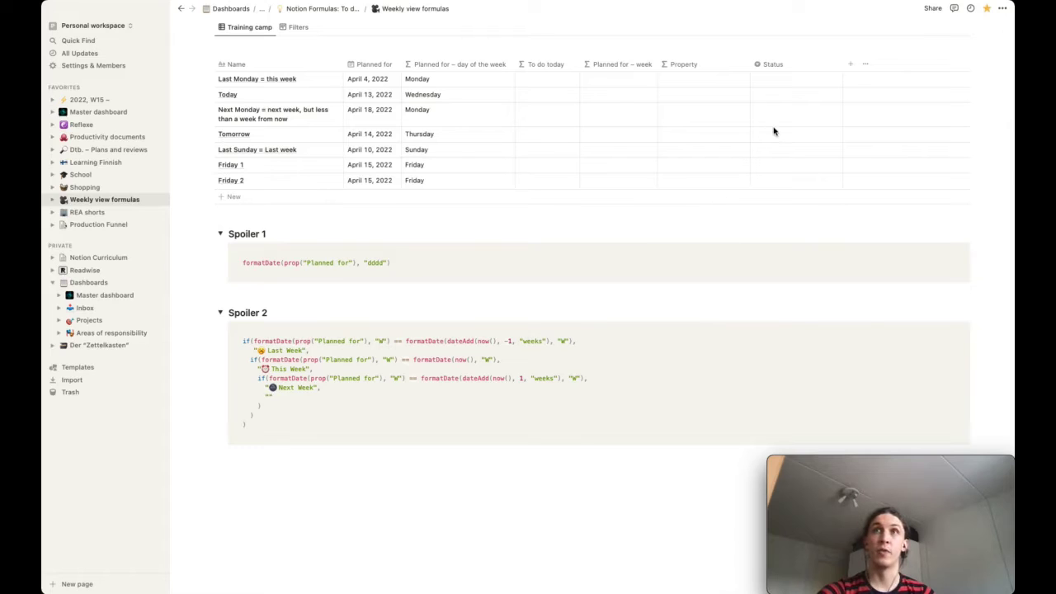
Change the Status property's type to Formula and rename it "Week number".
left_click(787, 66)
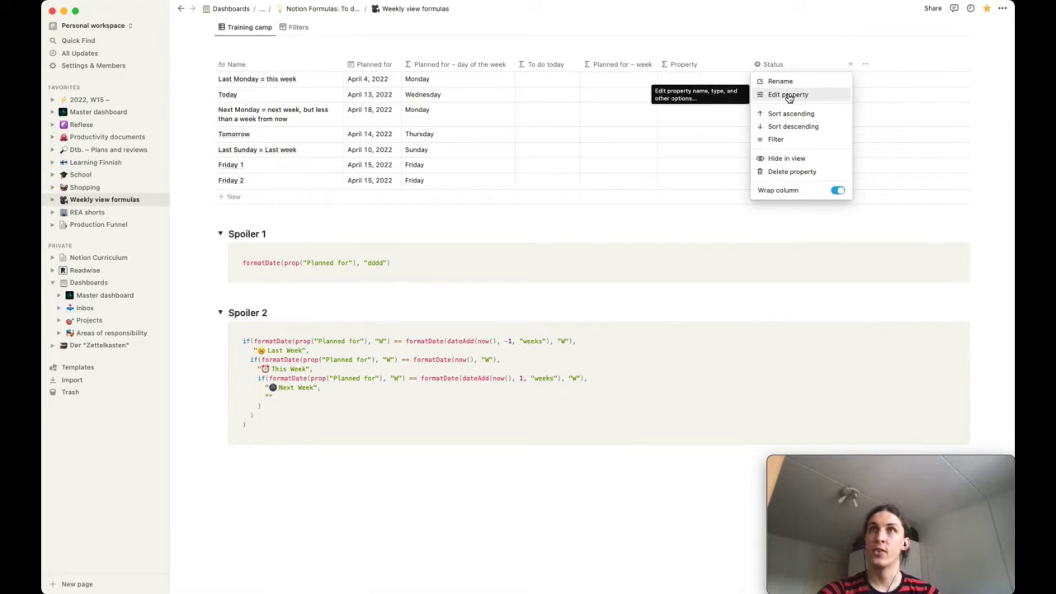
left_click(792, 96)
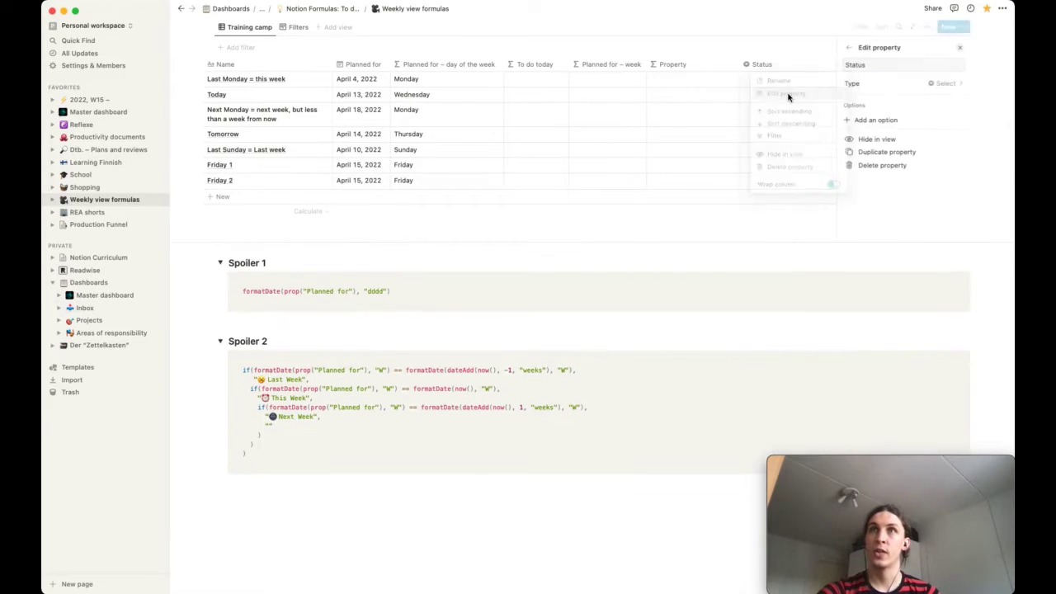
left_click(948, 84)
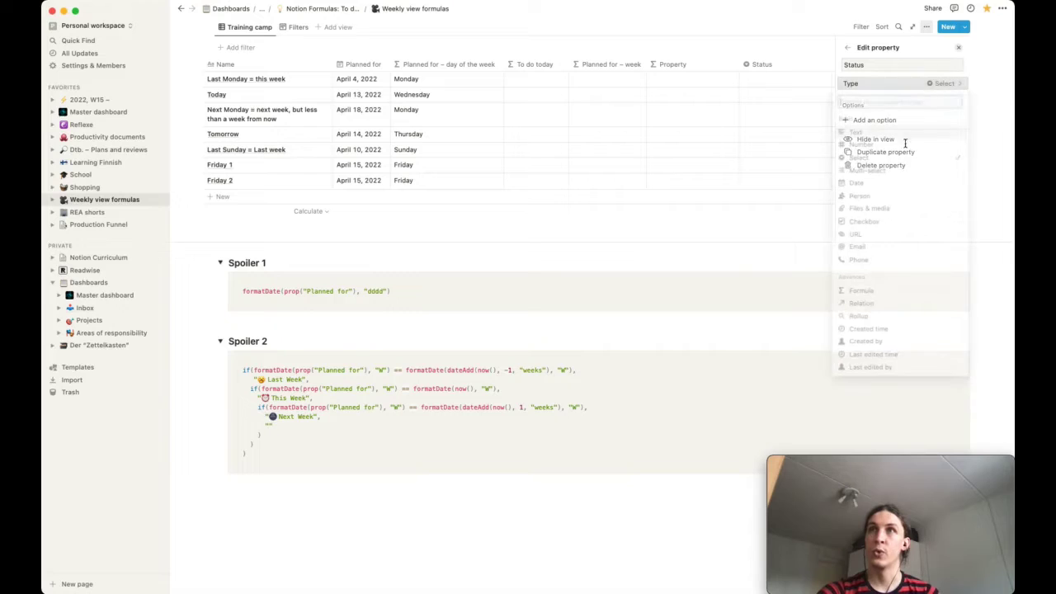
left_click(866, 294)
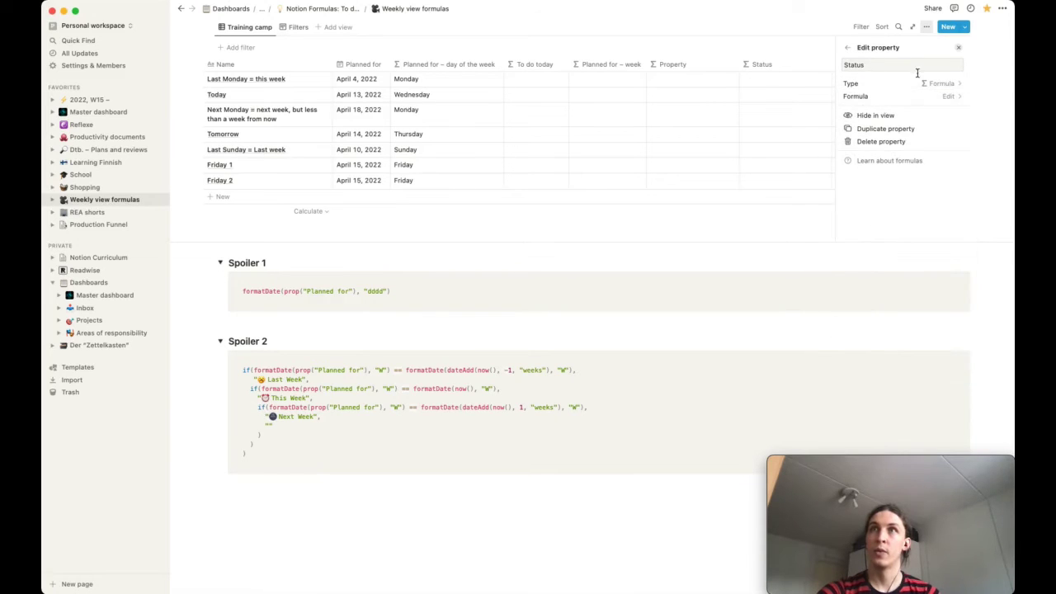
double_click(885, 63)
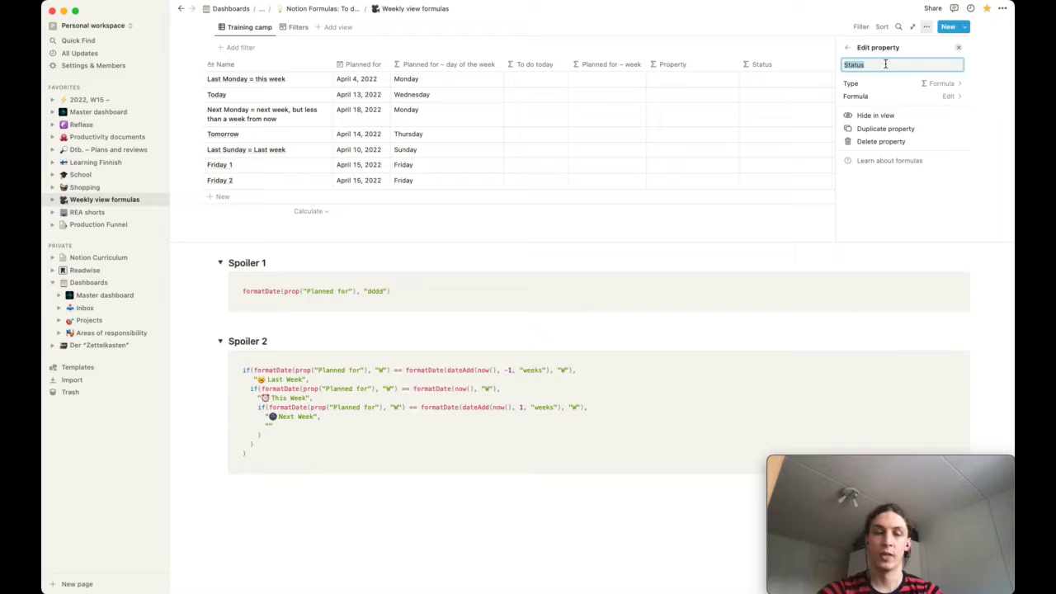
type("Week")
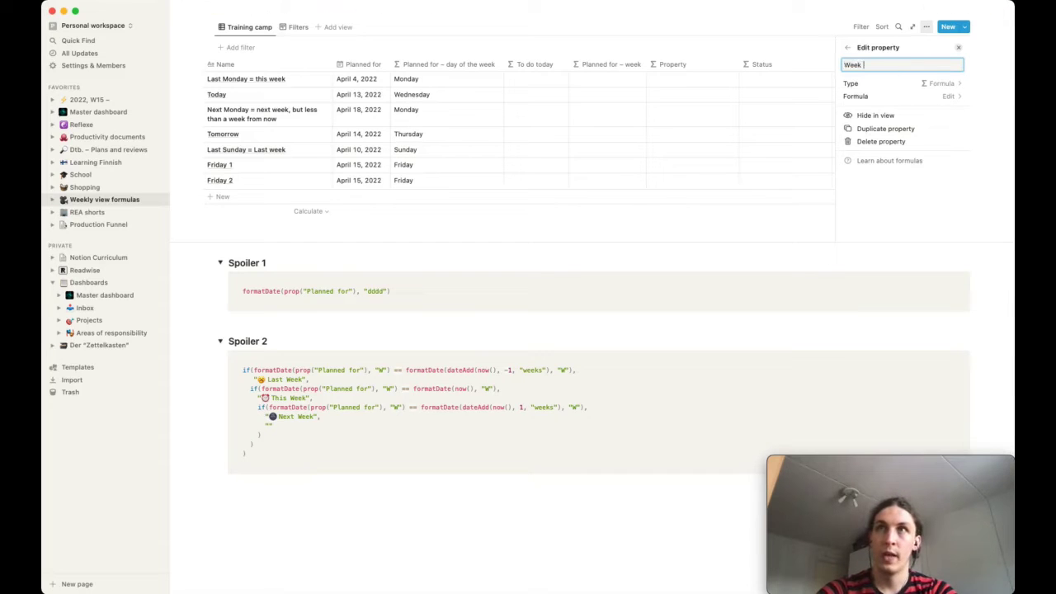
type(" number")
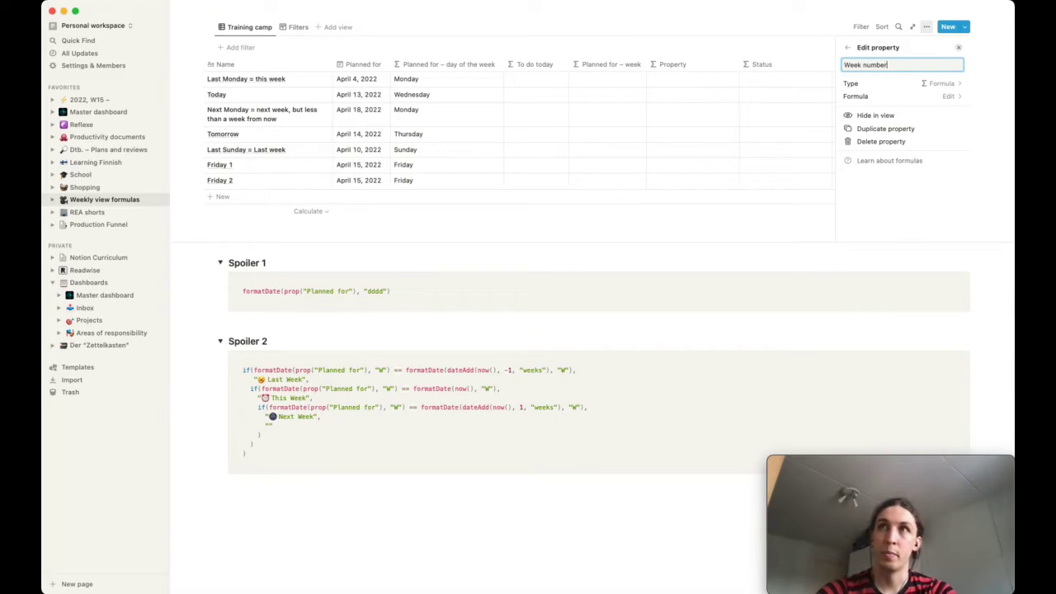
left_click(712, 336)
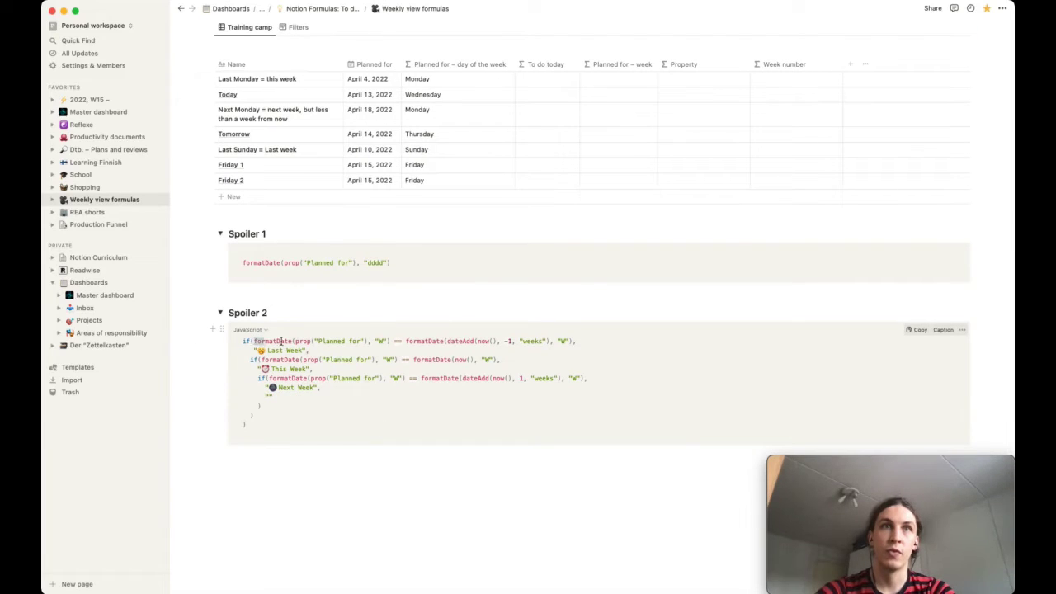
Copy formatDate(prop("Planned for"), "W") from the Spoiler 2 code and apply it as the Week number formula.
left_click_drag(282, 341, 388, 344)
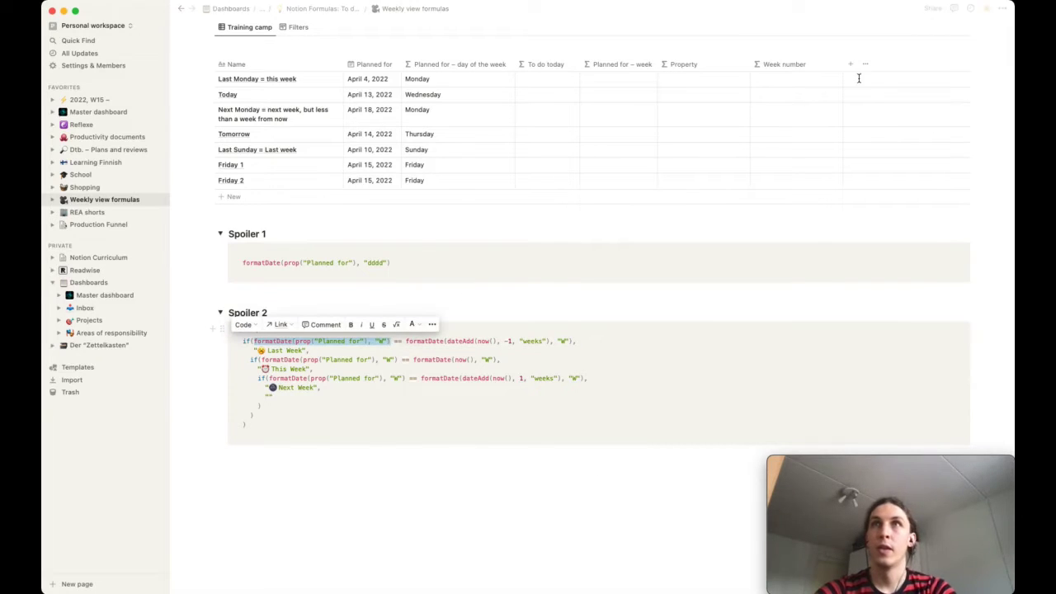
left_click(777, 82)
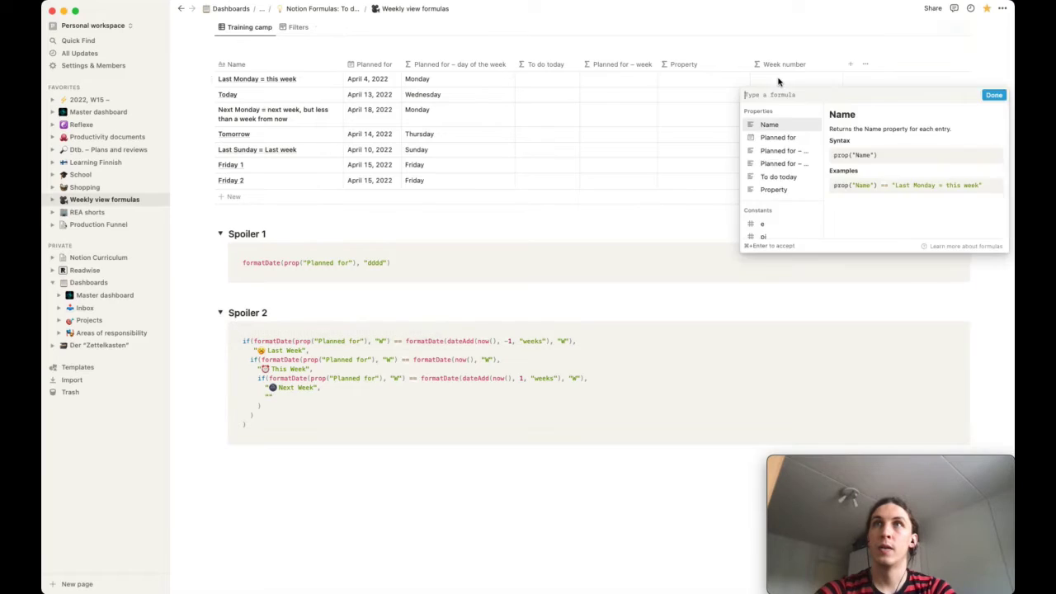
left_click(777, 84)
left_click(777, 85)
type("formatDate(prop(\"Planned for\"), \"W\")")
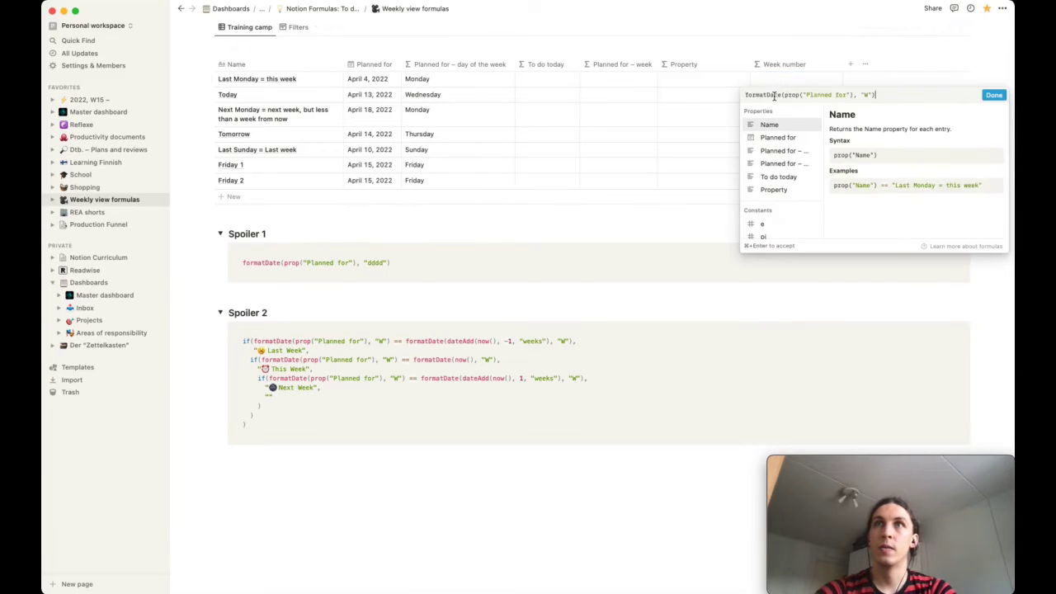
left_click(994, 95)
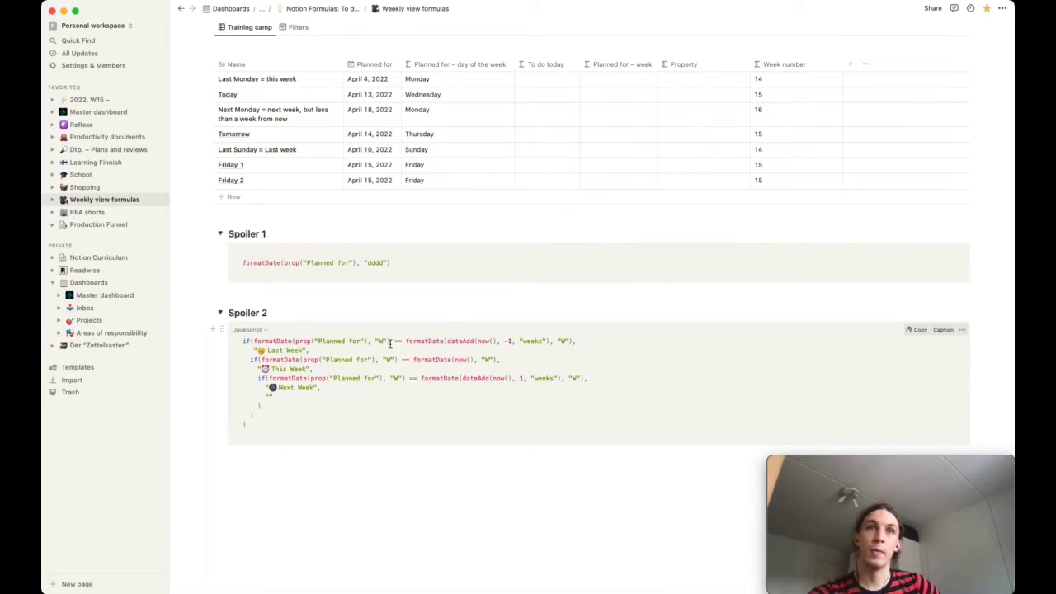
Try lowercase "w" as the format code in the Week number formula, and restore uppercase "W".
left_click_drag(390, 341, 254, 341)
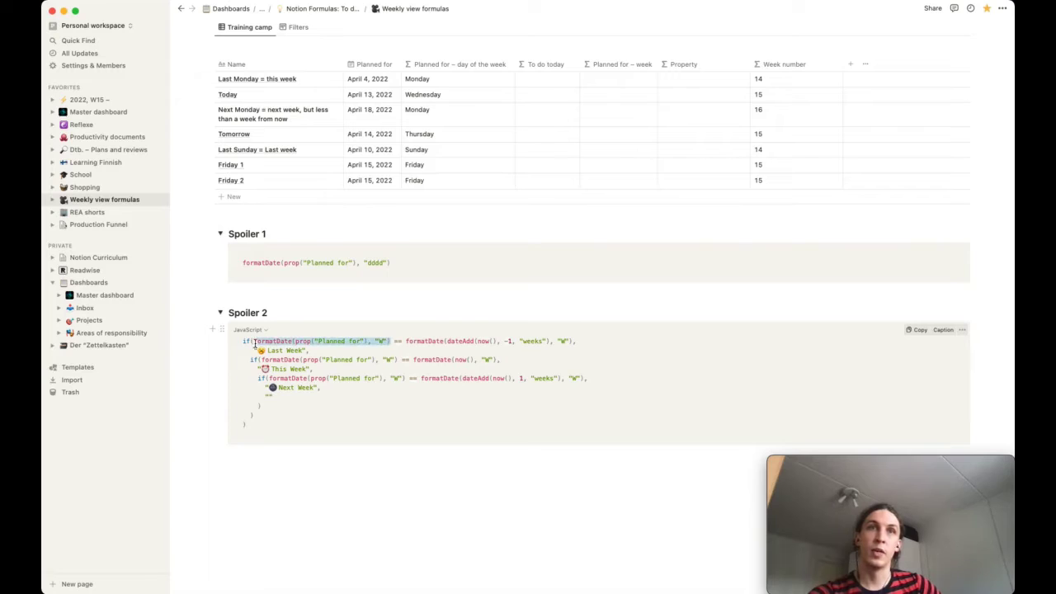
left_click(383, 341)
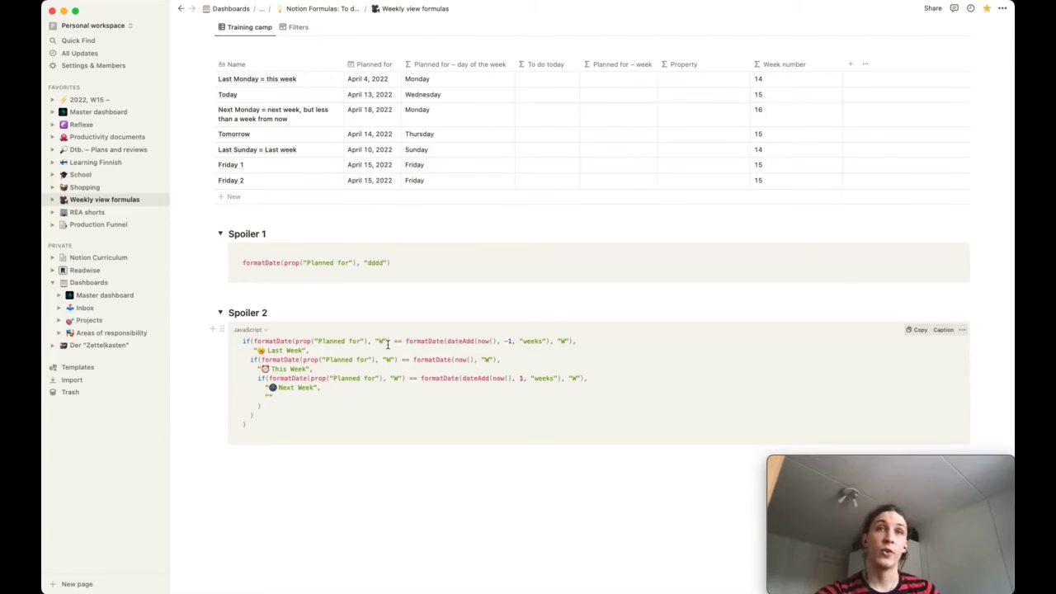
left_click(794, 78)
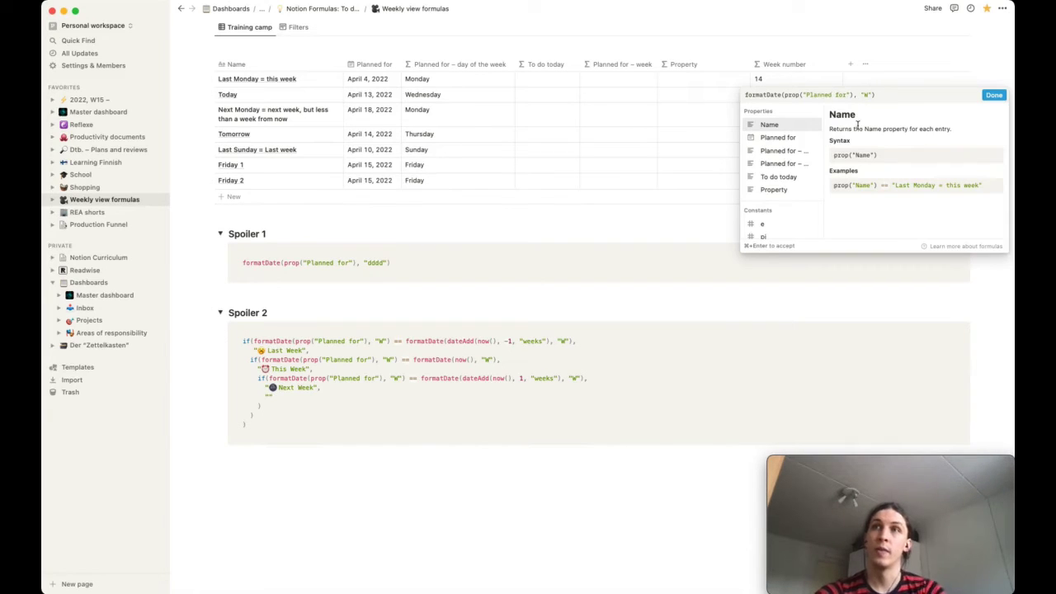
key("BackSpace")
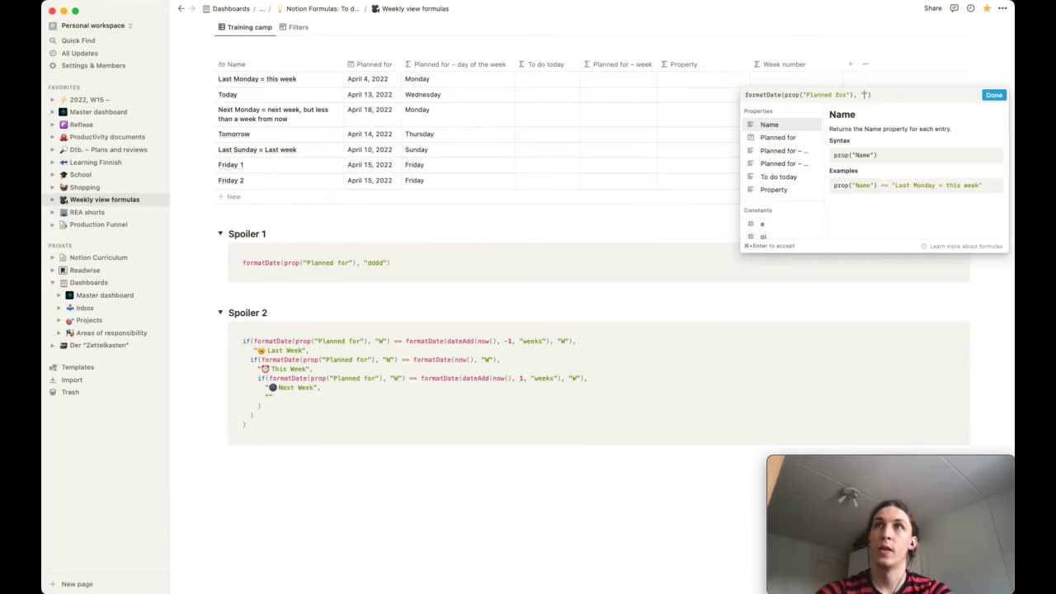
type("w")
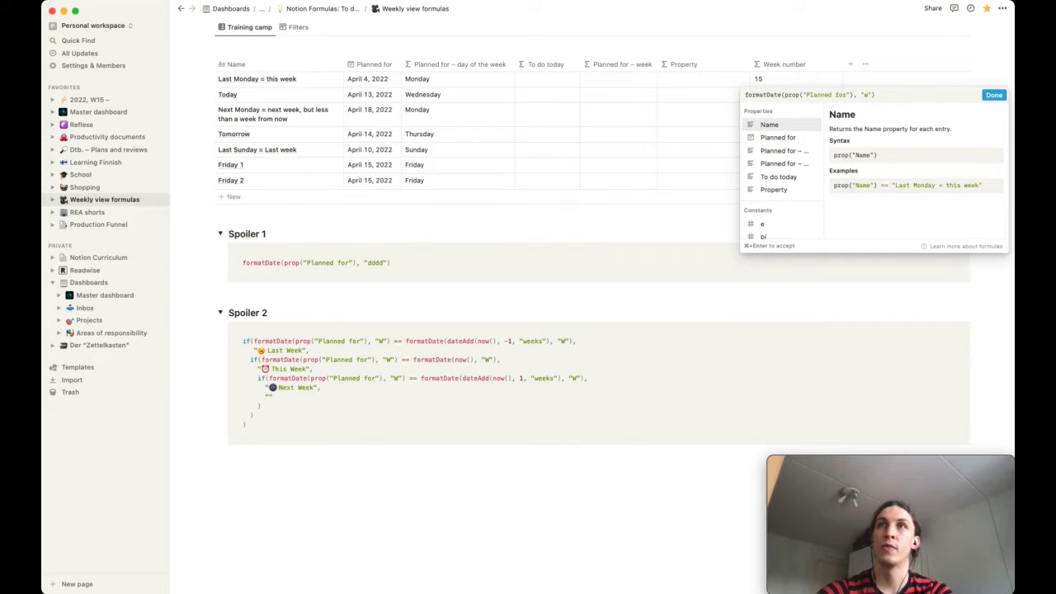
key("BackSpace")
type("W")
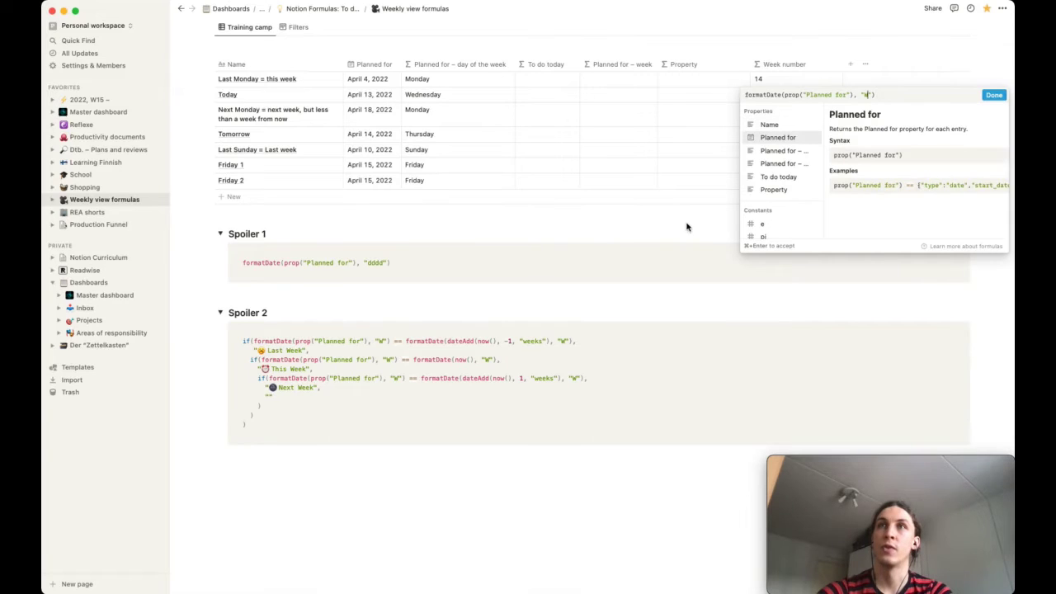
left_click(993, 95)
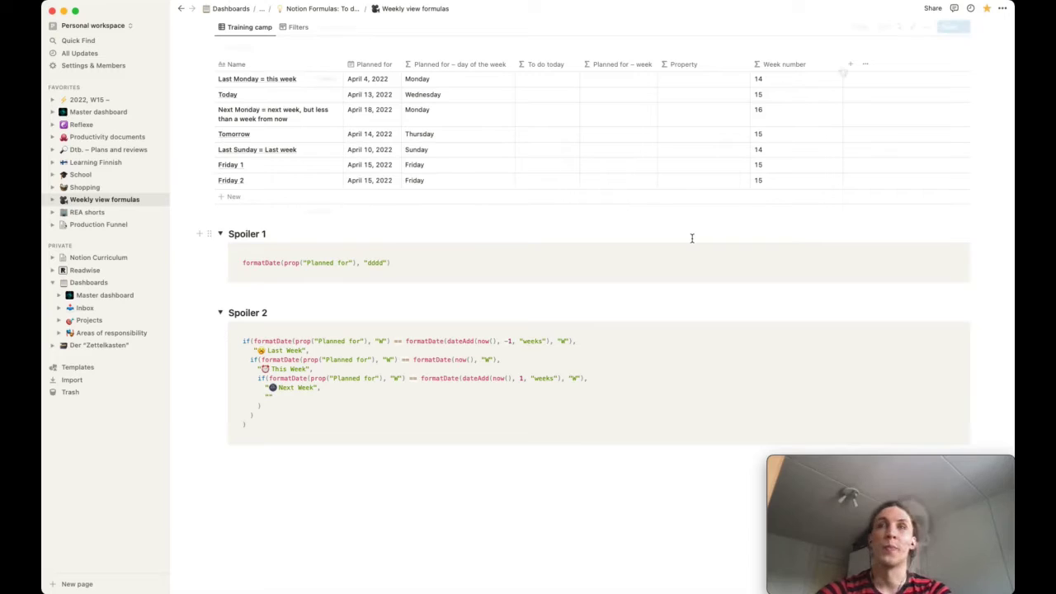
Narrow the Week number column to fit its heading.
left_click_drag(843, 64, 808, 63)
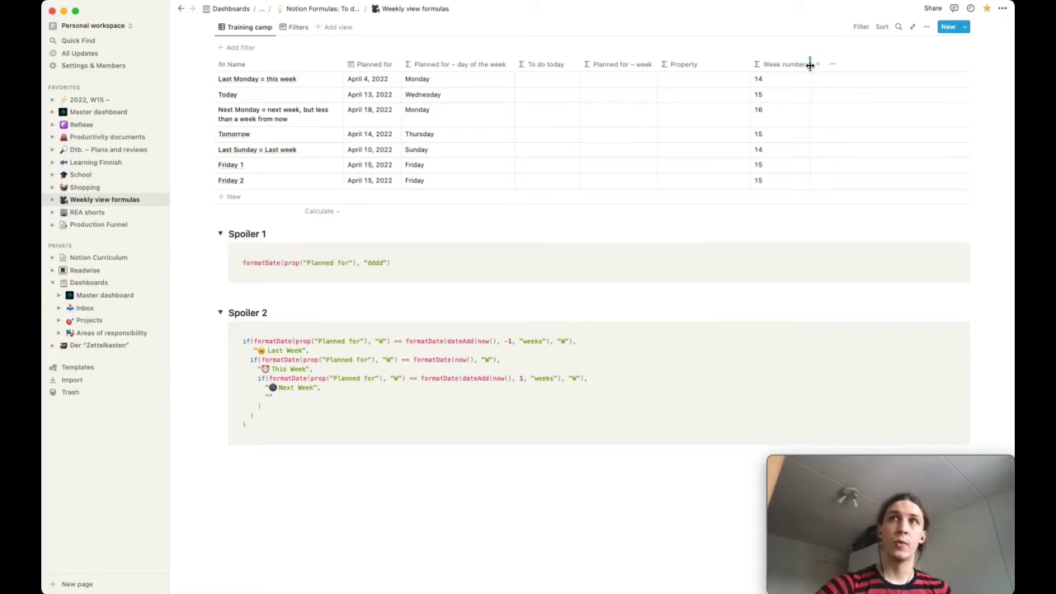
Examine Spoiler 2's first condition, highlighting the formatDate(dateAdd(now(), -1, "weeks"), "W") parts and the equality comparison.
left_click_drag(578, 342, 408, 342)
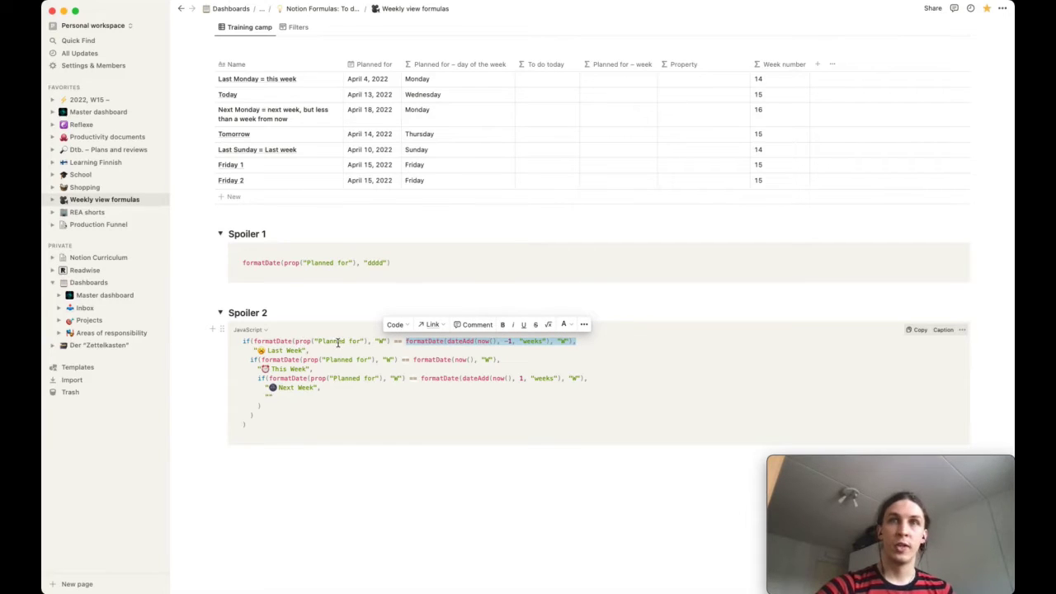
left_click(479, 345)
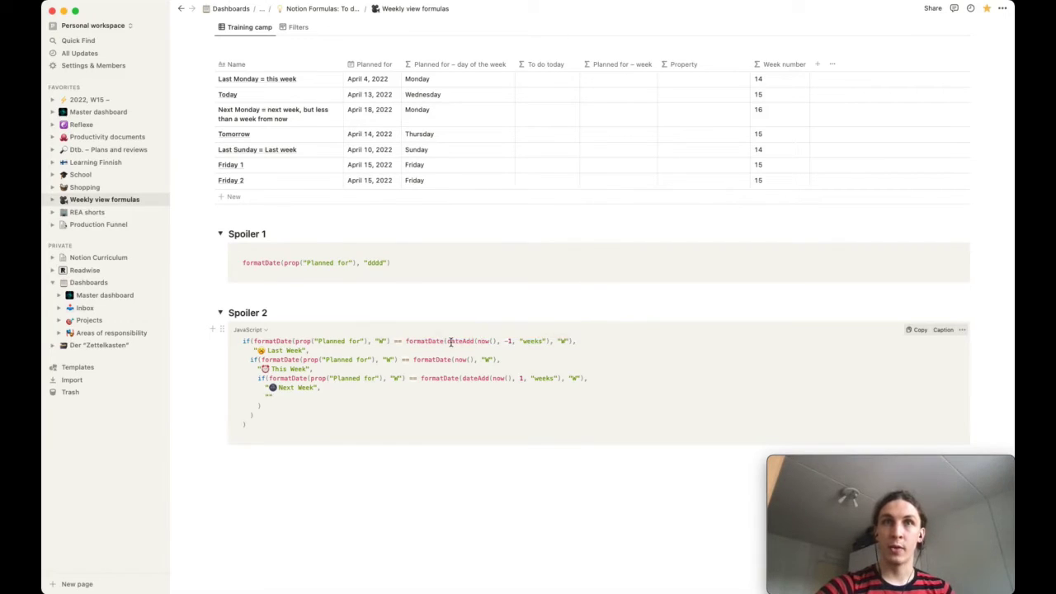
double_click(450, 341)
left_click(486, 341)
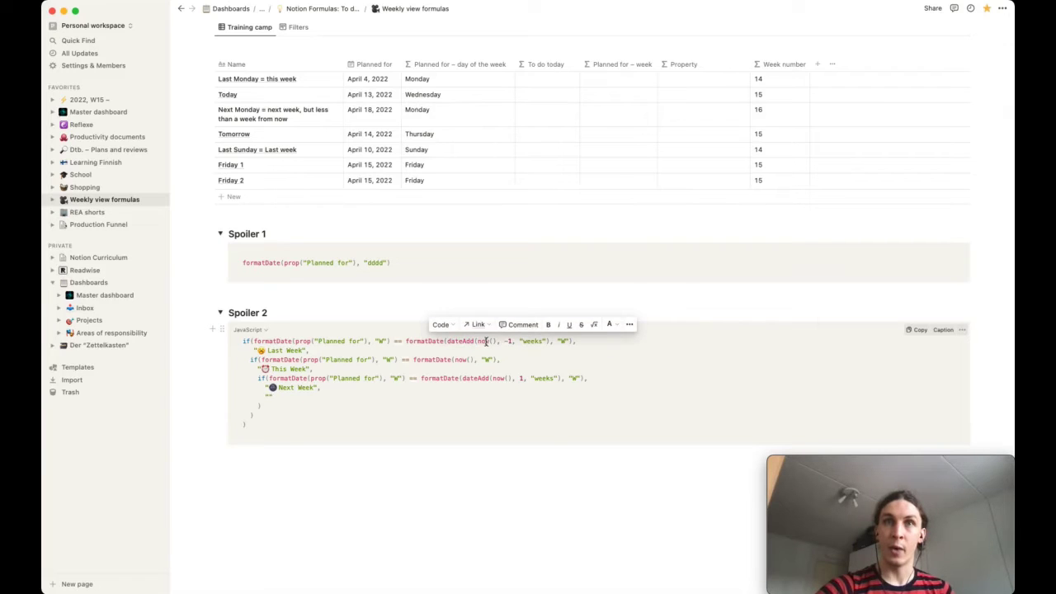
left_click_drag(503, 344, 541, 346)
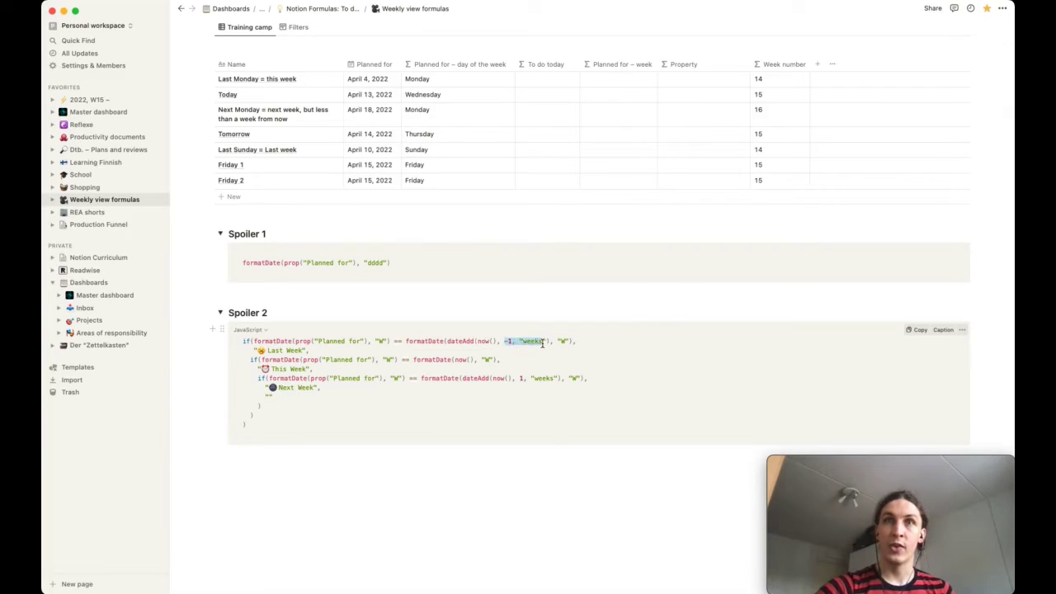
left_click(587, 348)
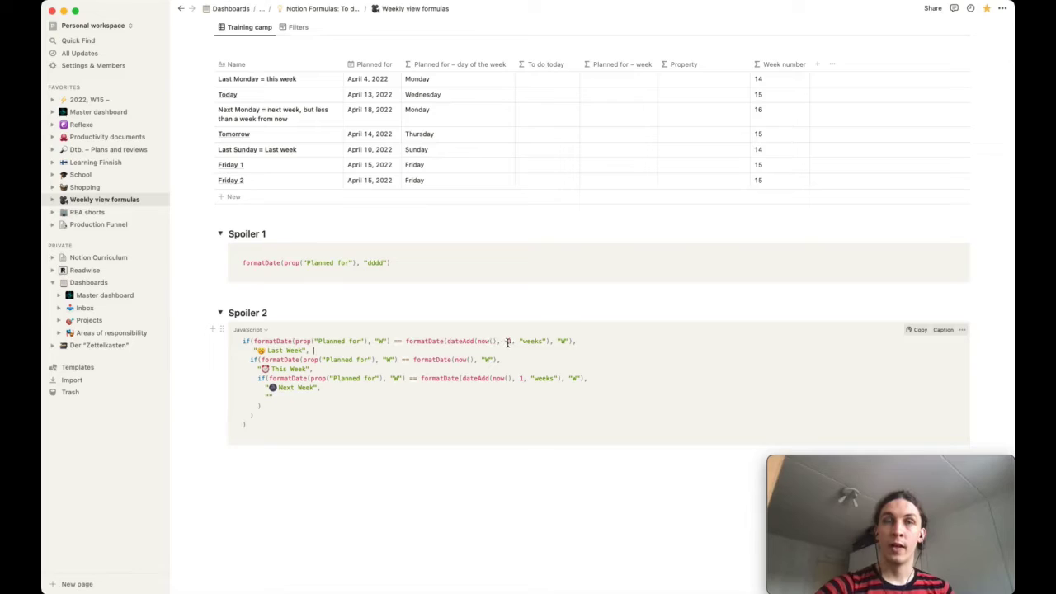
left_click_drag(504, 343, 542, 343)
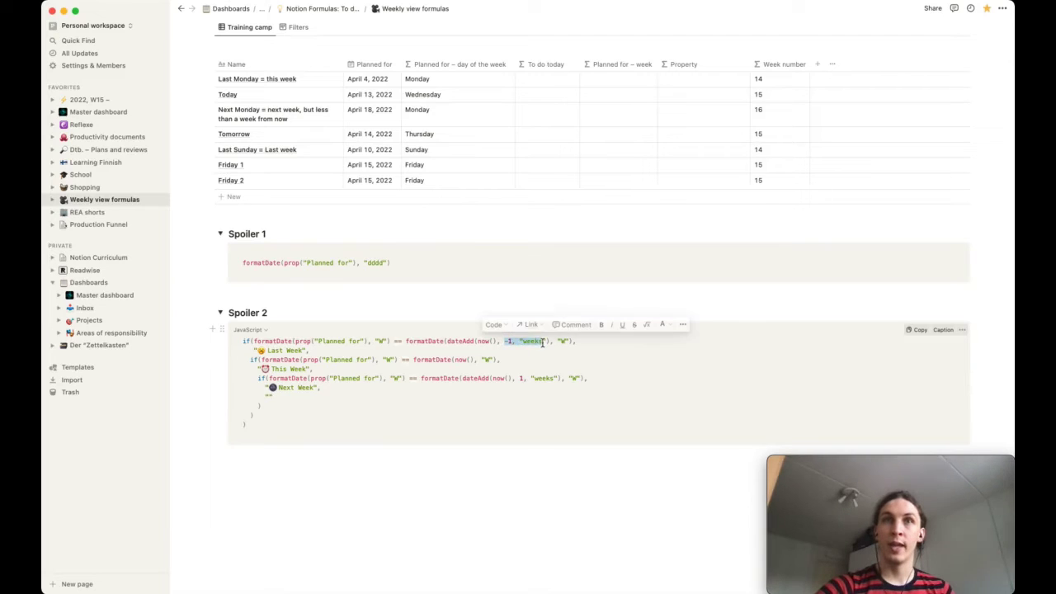
double_click(485, 341)
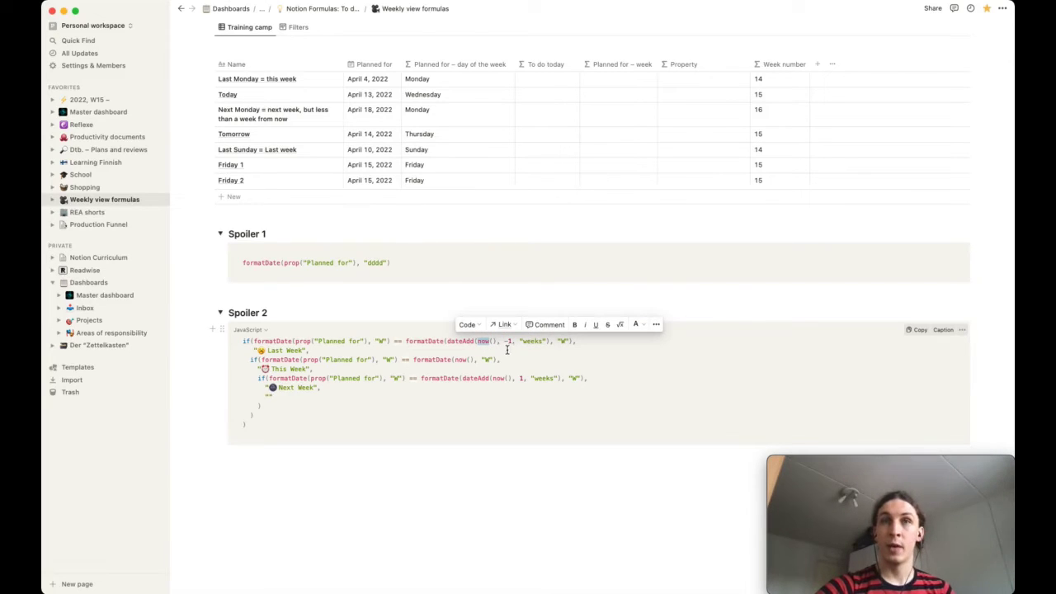
left_click(493, 341)
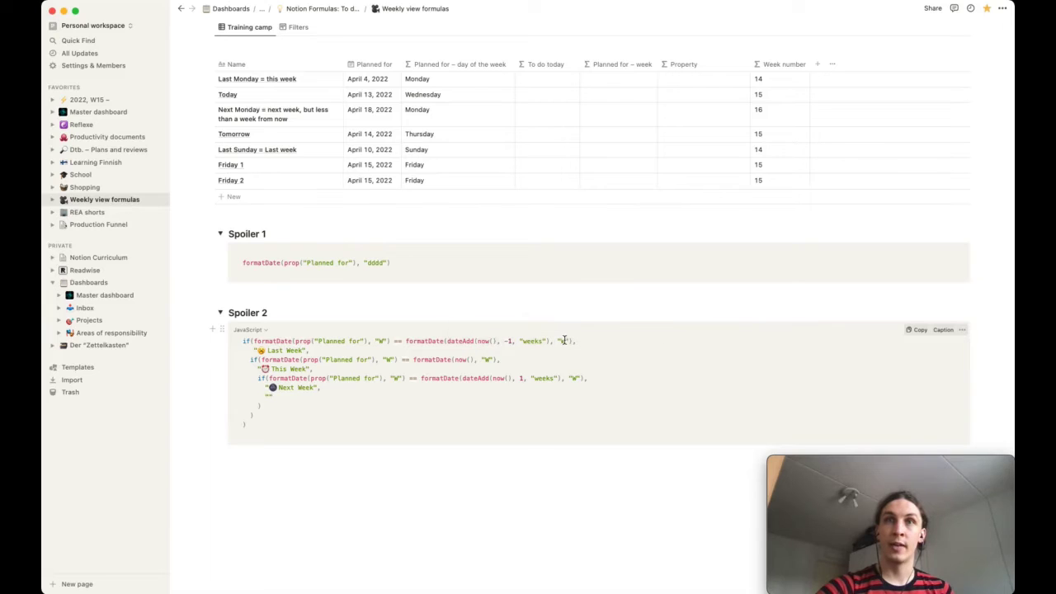
double_click(564, 341)
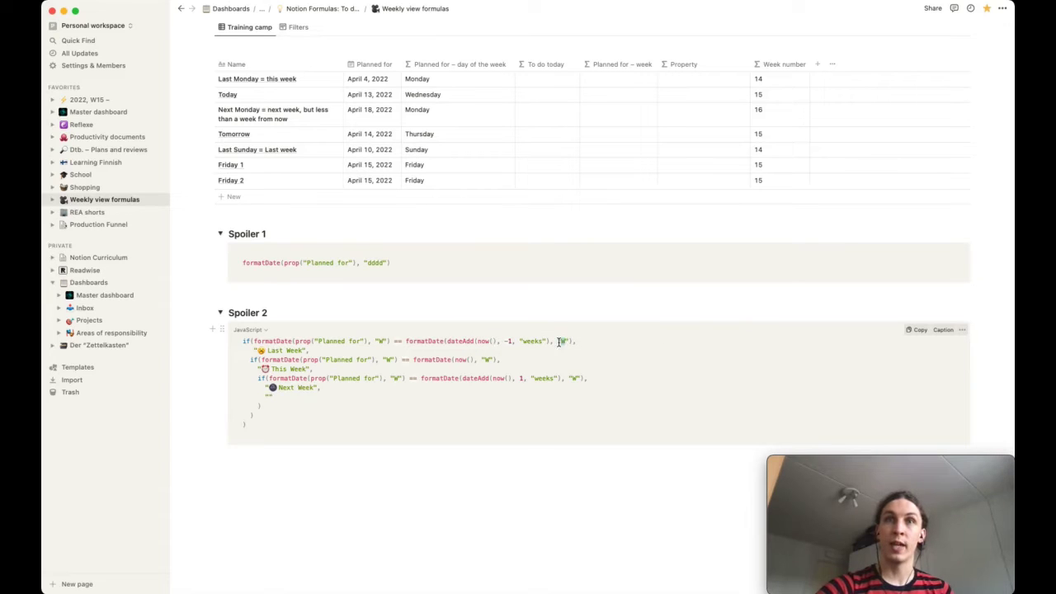
left_click(602, 343)
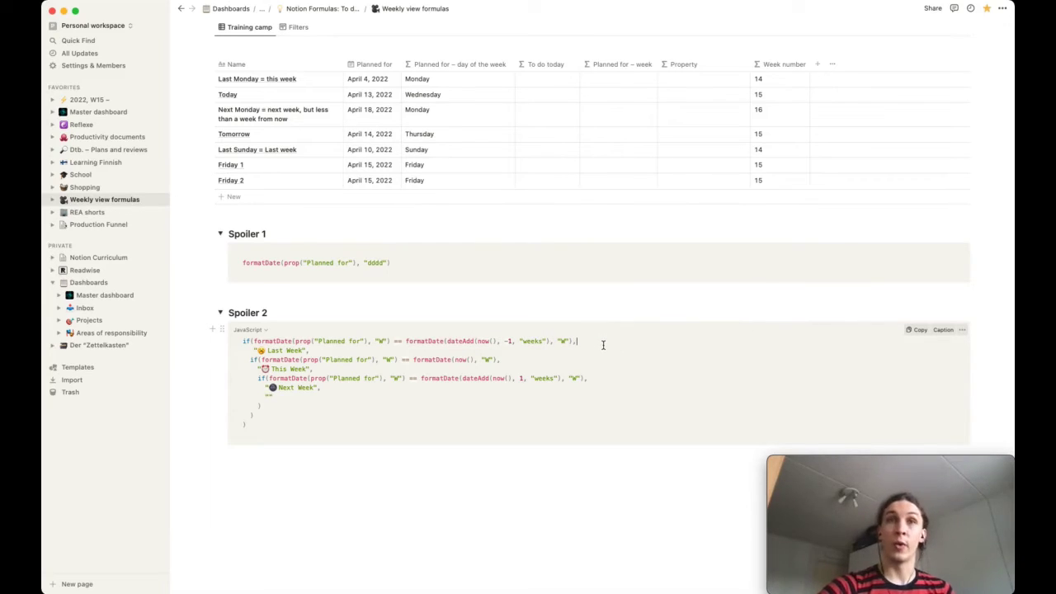
double_click(398, 341)
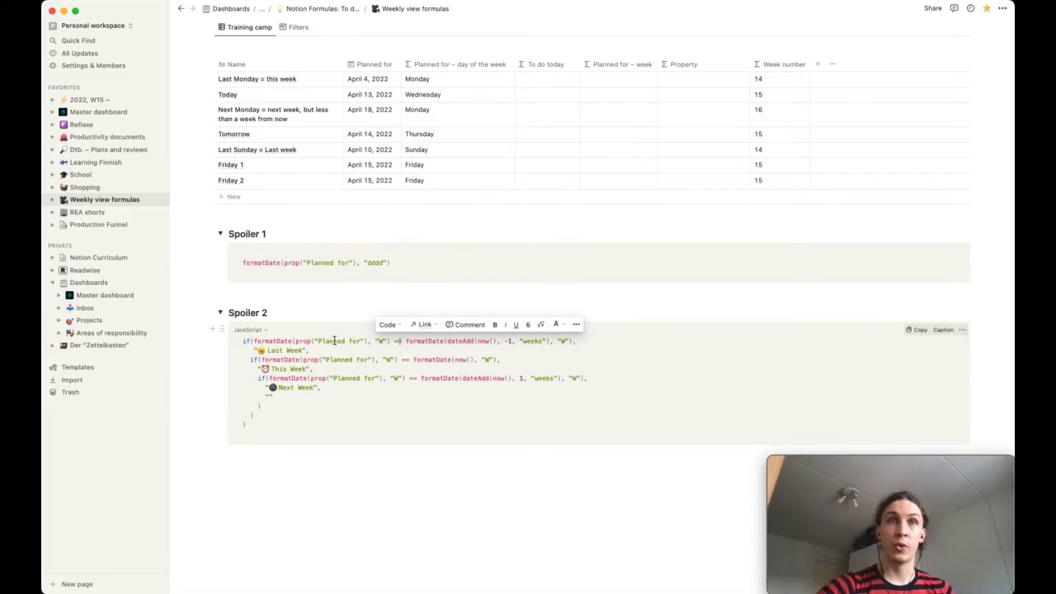
Examine Spoiler 2's nested conditions, highlighting the dateAdd offsets, the formatDate(now(), "W") comparison and the Last Week, This Week and Next Week outputs.
double_click(333, 341)
left_click(314, 342)
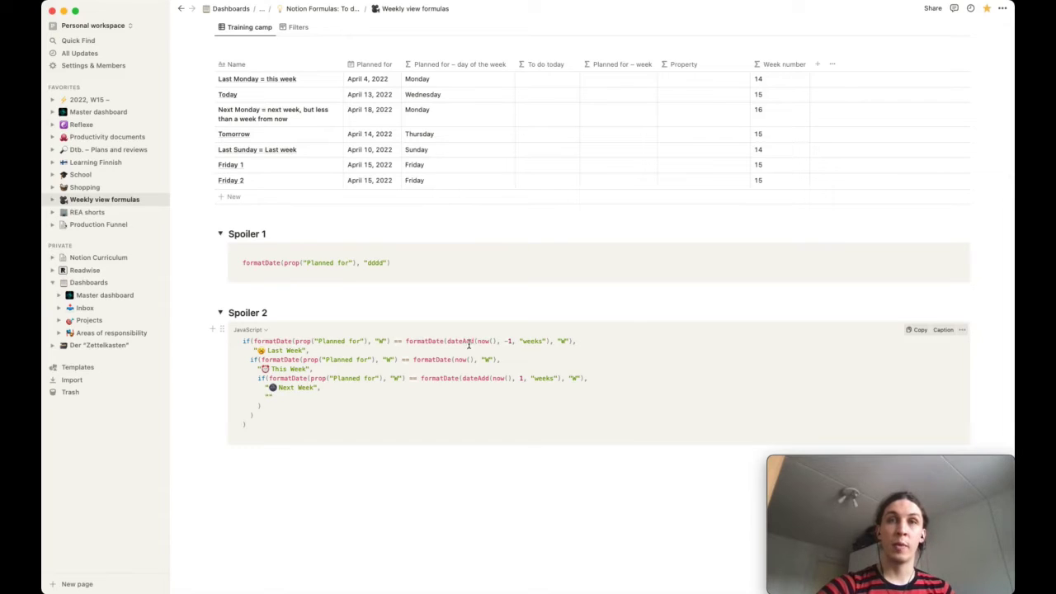
left_click_drag(494, 341, 534, 340)
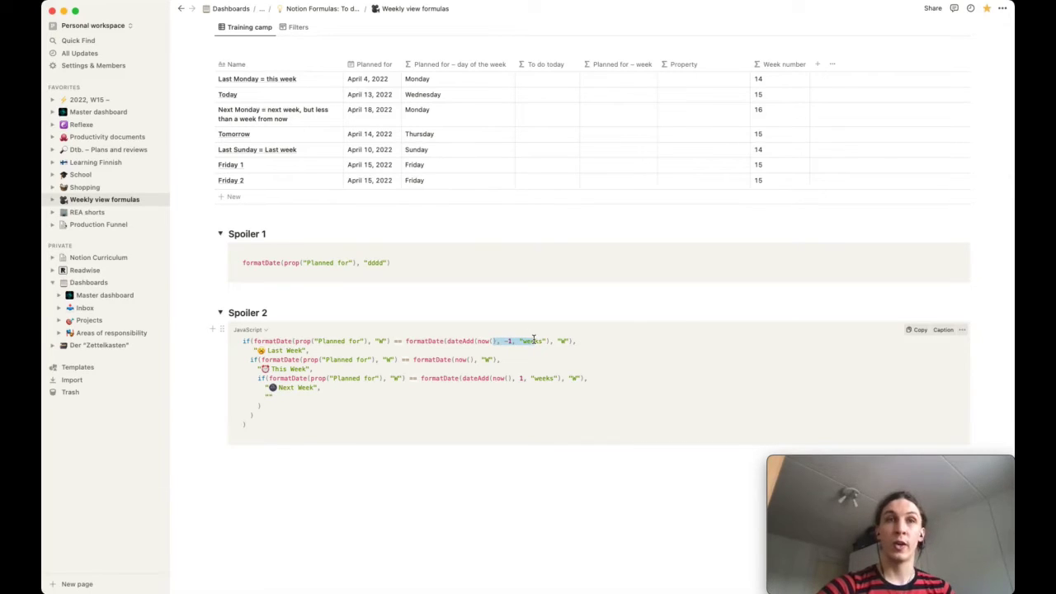
left_click_drag(251, 349, 311, 350)
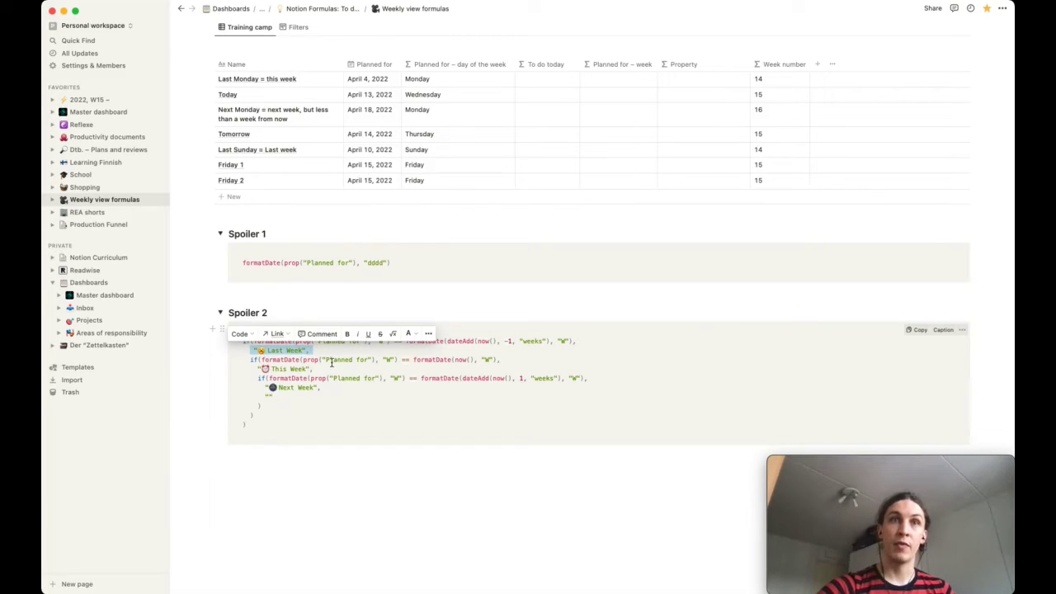
left_click_drag(500, 360, 410, 361)
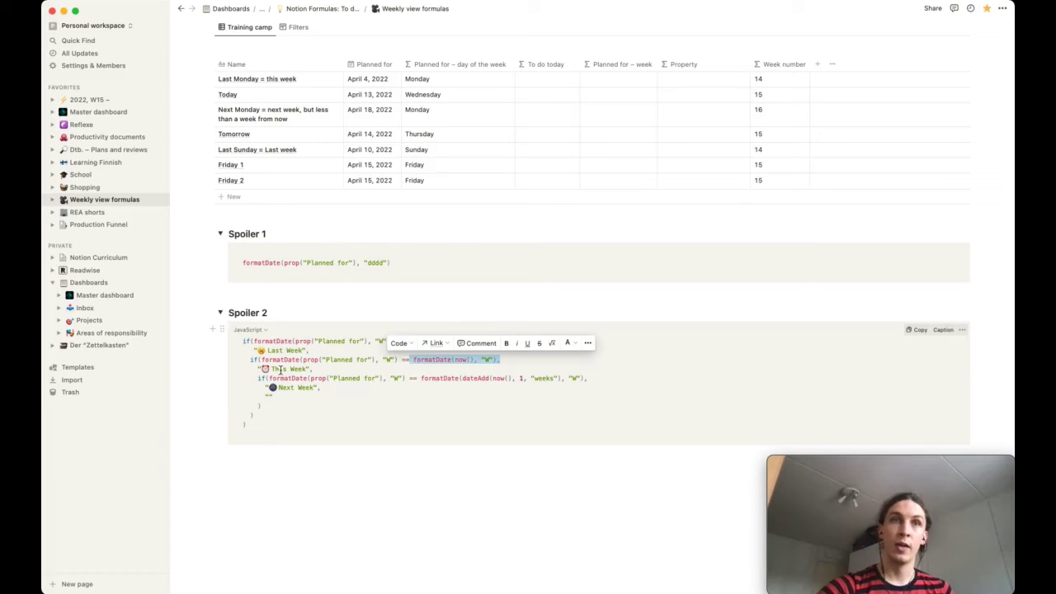
double_click(278, 369)
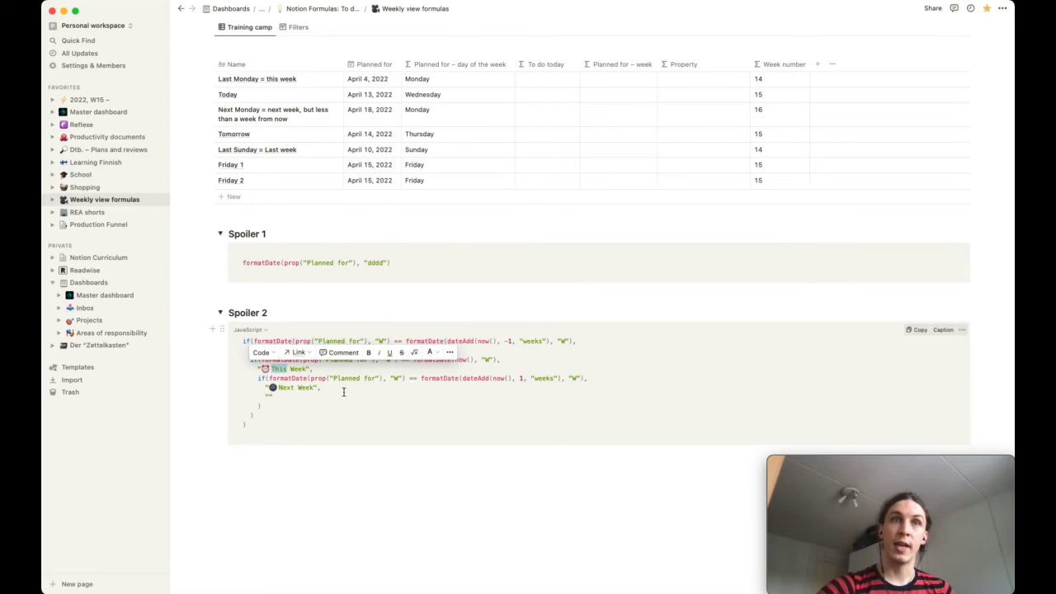
left_click(299, 387)
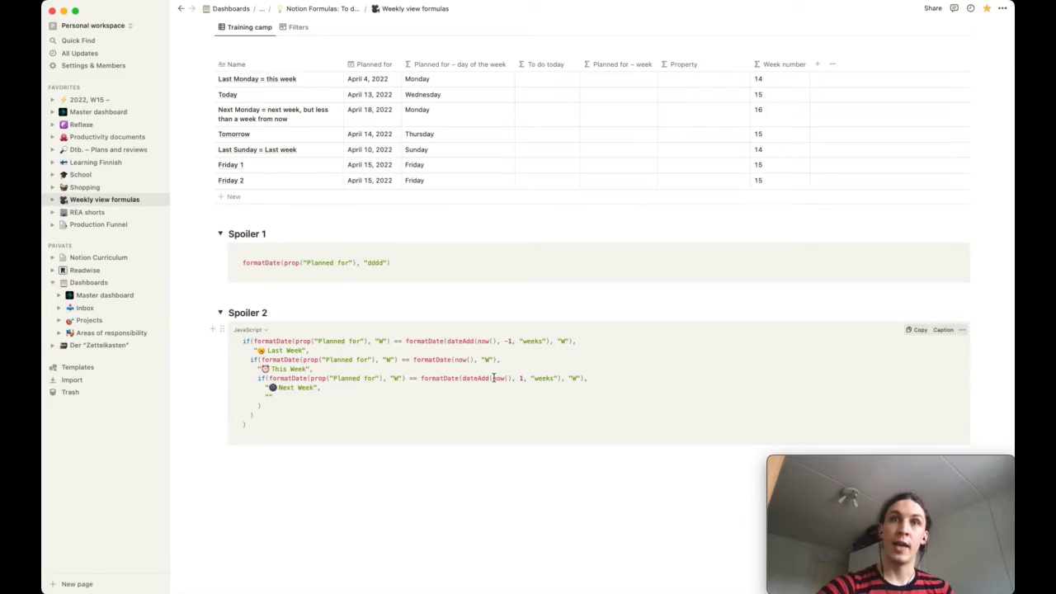
left_click_drag(464, 378, 580, 377)
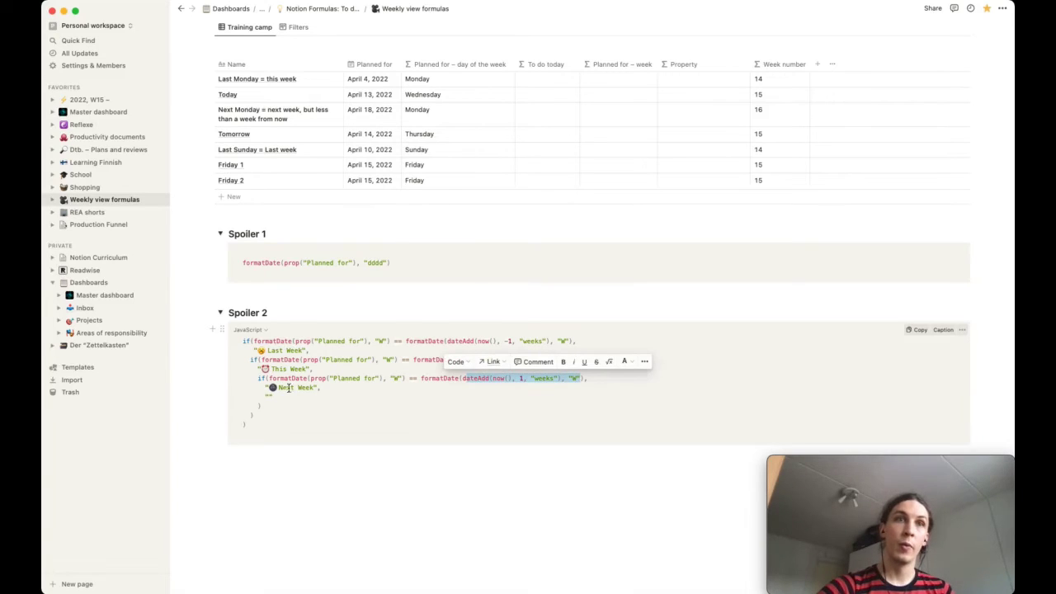
left_click_drag(265, 388, 321, 388)
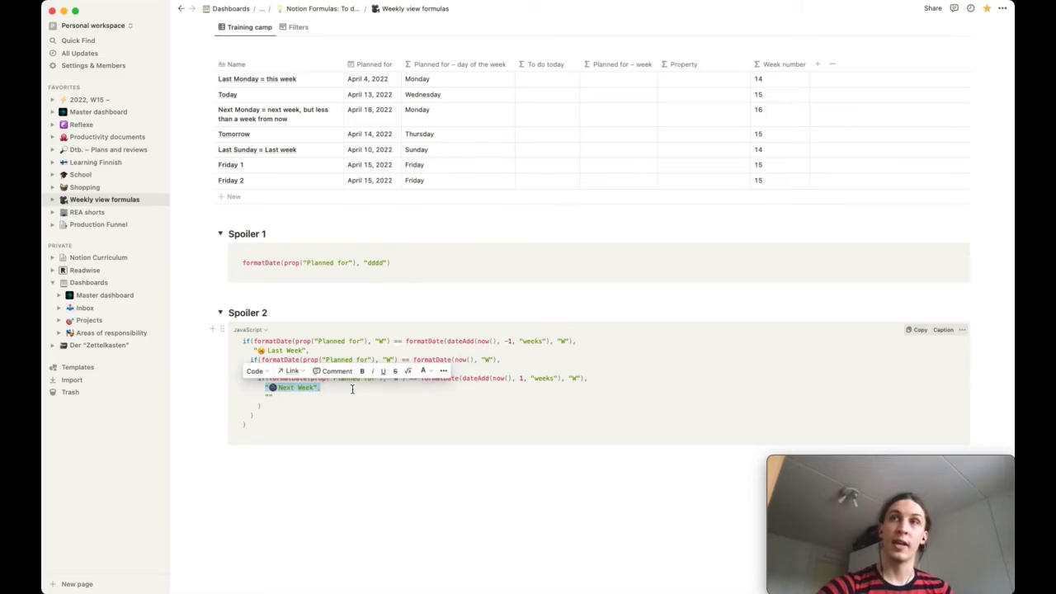
left_click(352, 387)
scroll(389, 479, "up", 2)
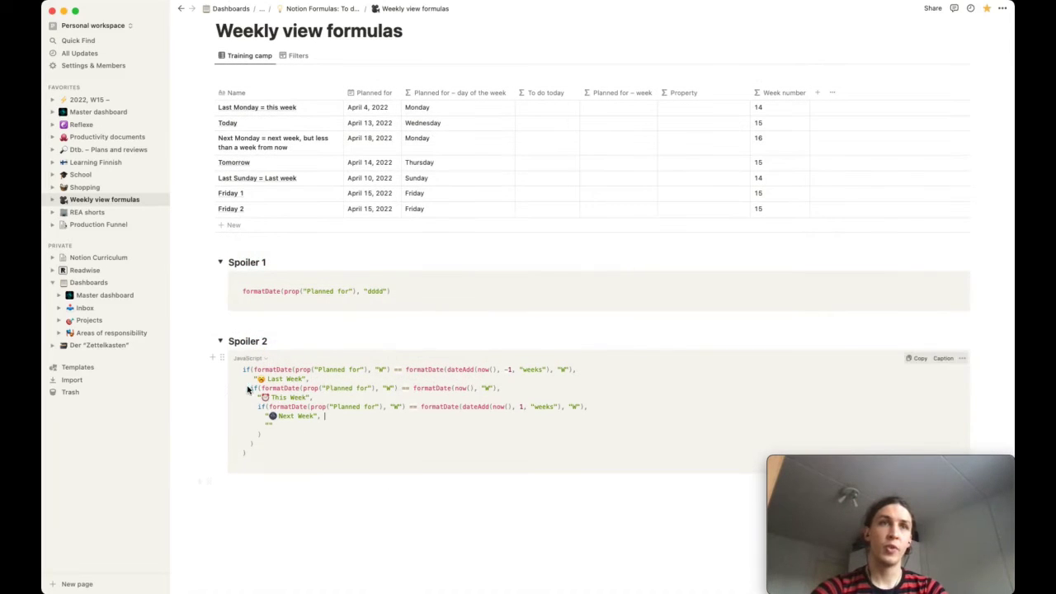
left_click_drag(242, 370, 326, 416)
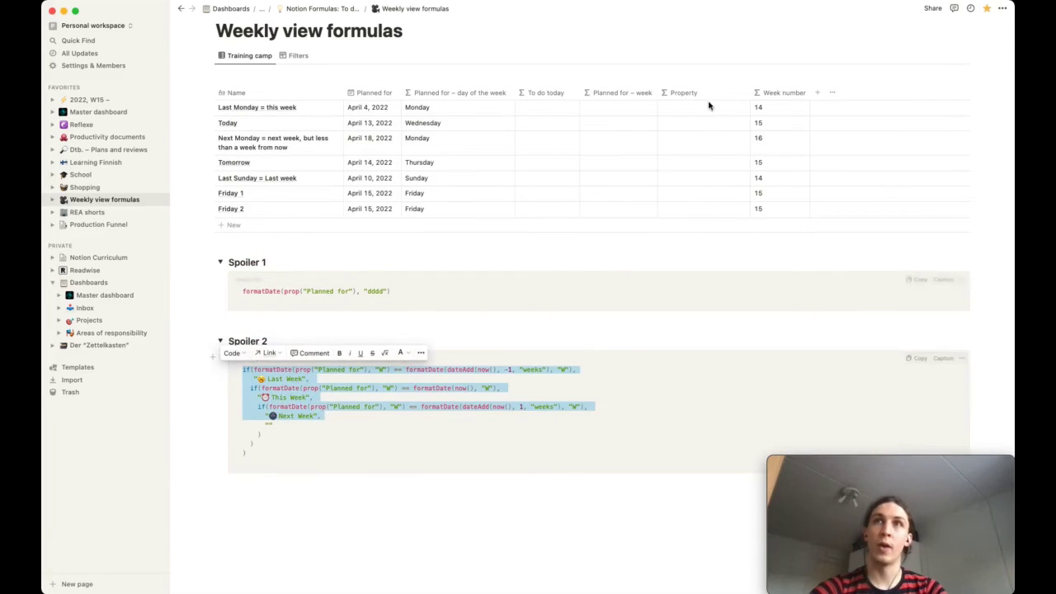
left_click(619, 107)
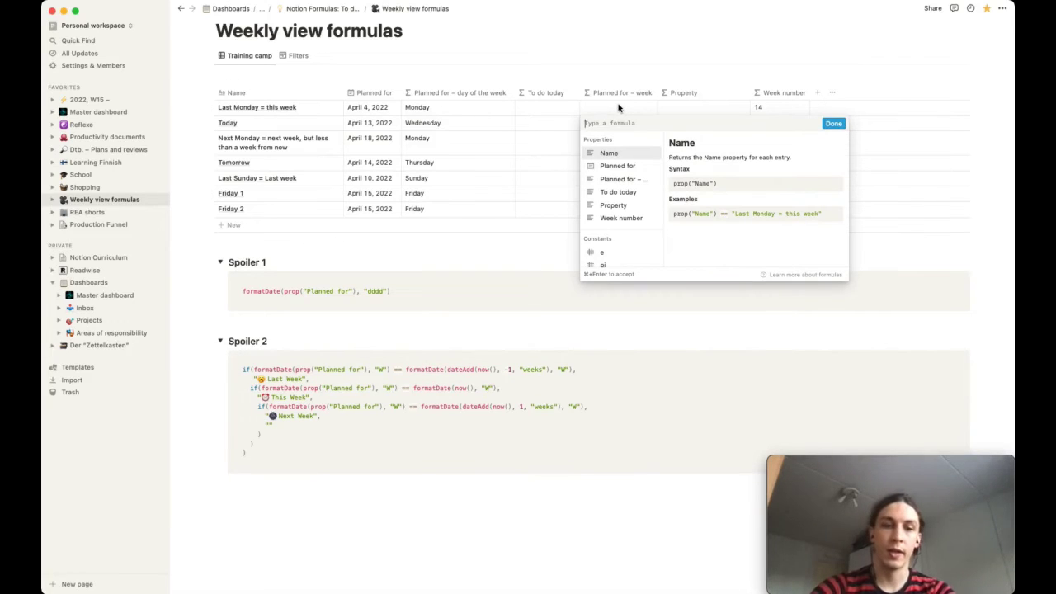
type("if")
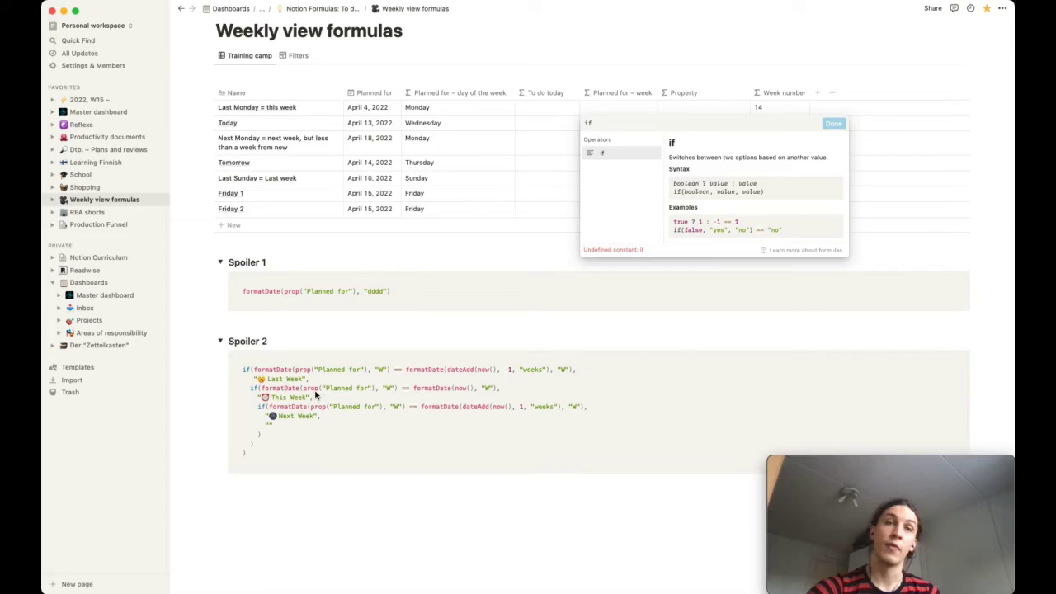
left_click(342, 433)
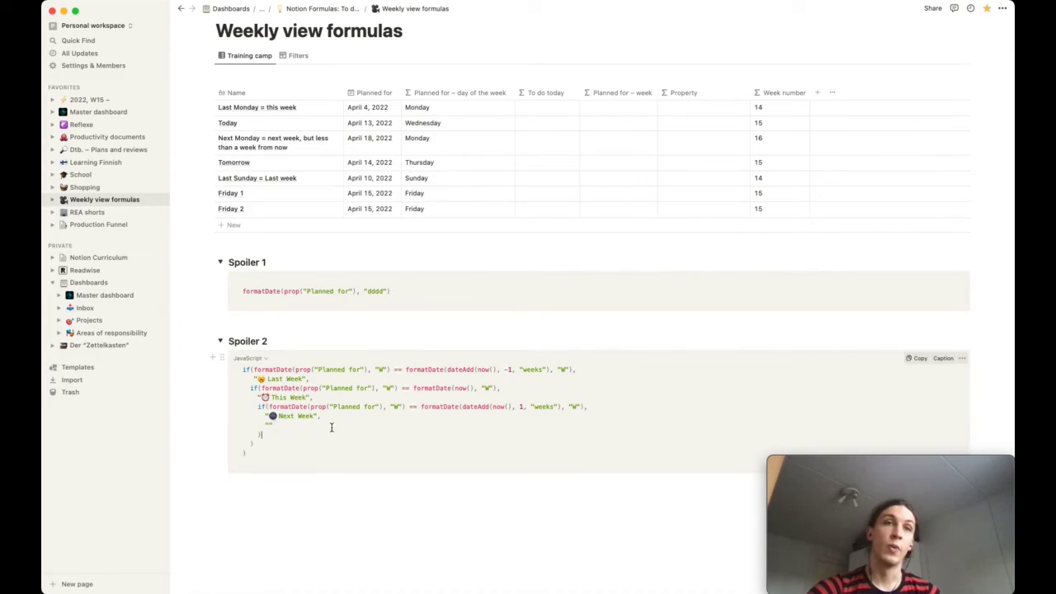
left_click_drag(330, 427, 239, 371)
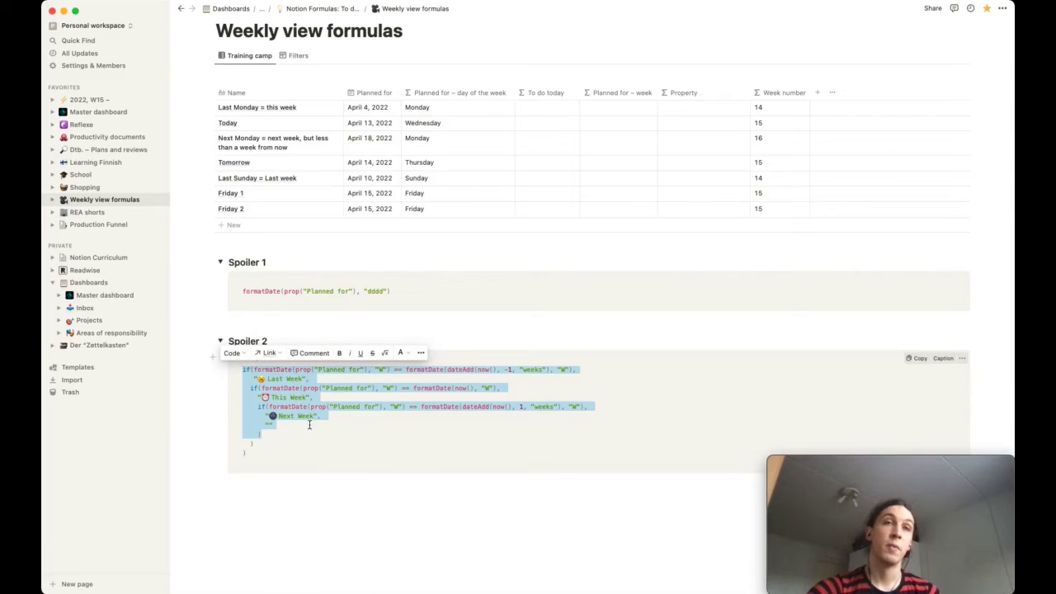
left_click(346, 423)
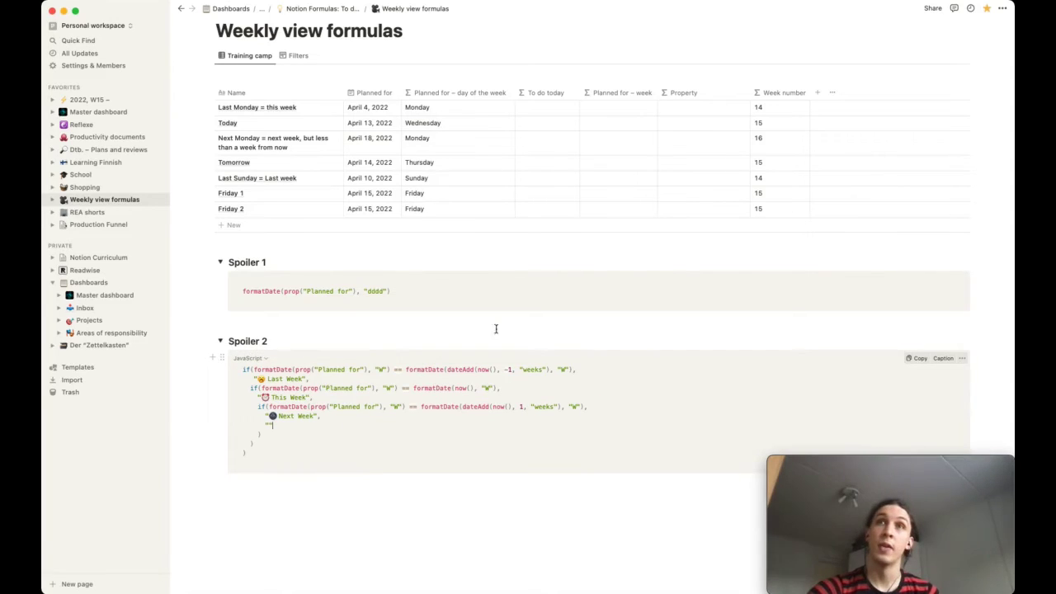
left_click(615, 113)
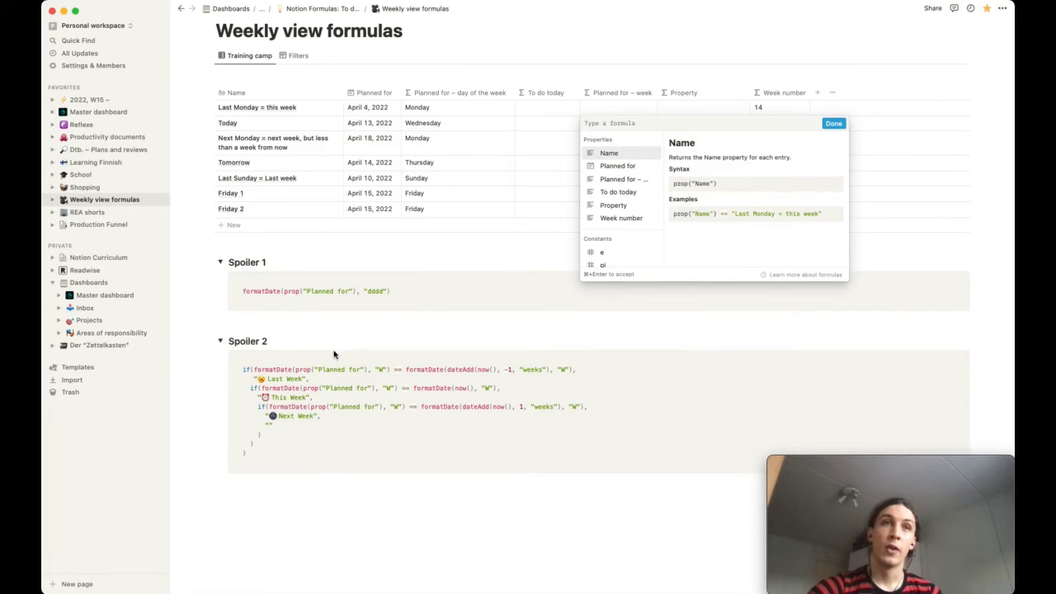
Copy the complete nested if code from Spoiler 2 and apply it as the Planned for – week formula.
left_click(243, 371)
left_click_drag(244, 370, 273, 451)
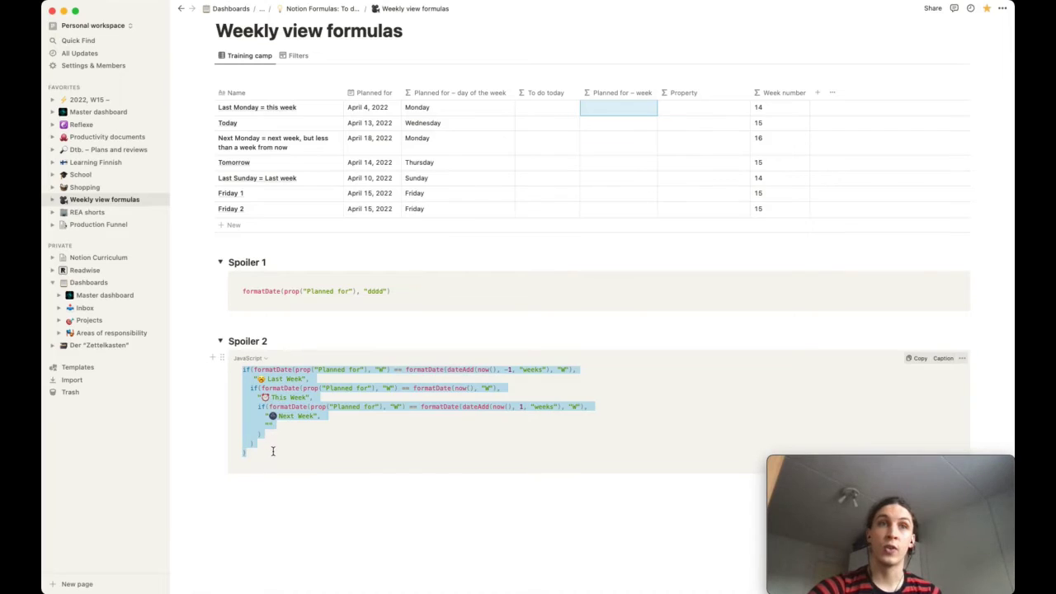
left_click(445, 322)
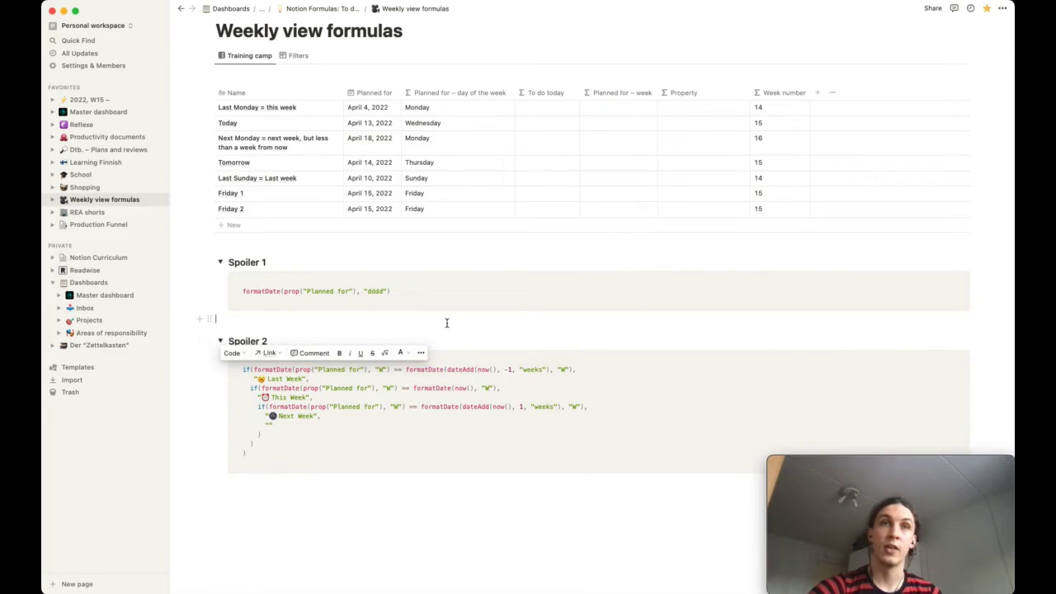
left_click(620, 111)
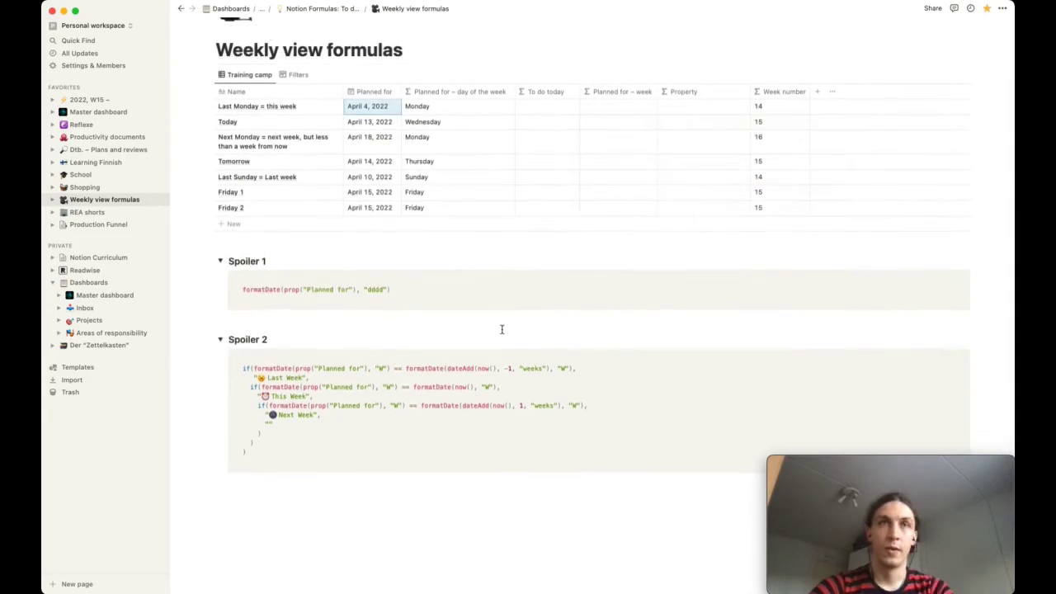
scroll(501, 329, "up", 1)
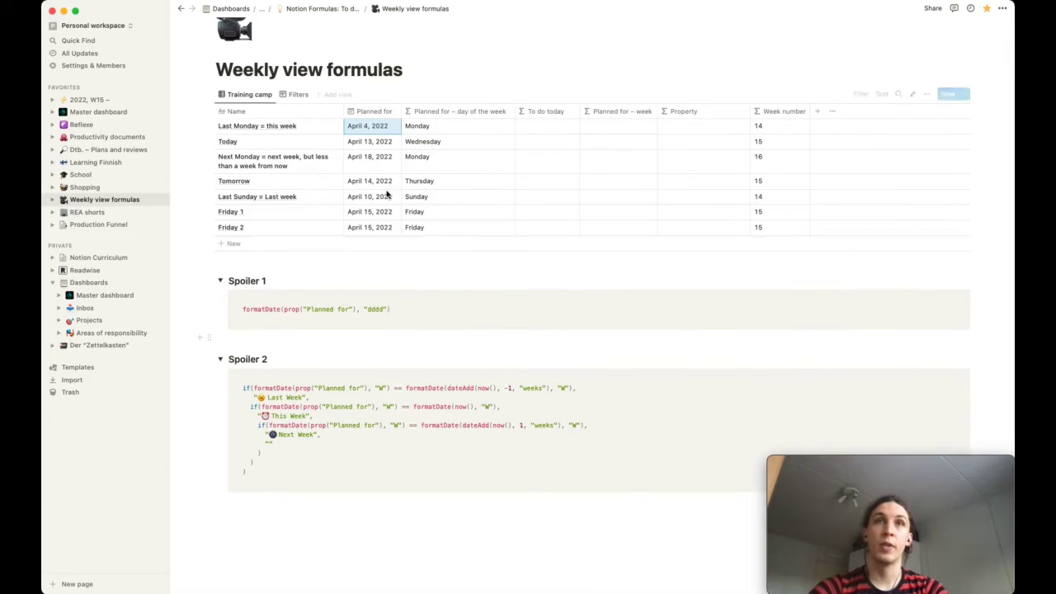
left_click(612, 130)
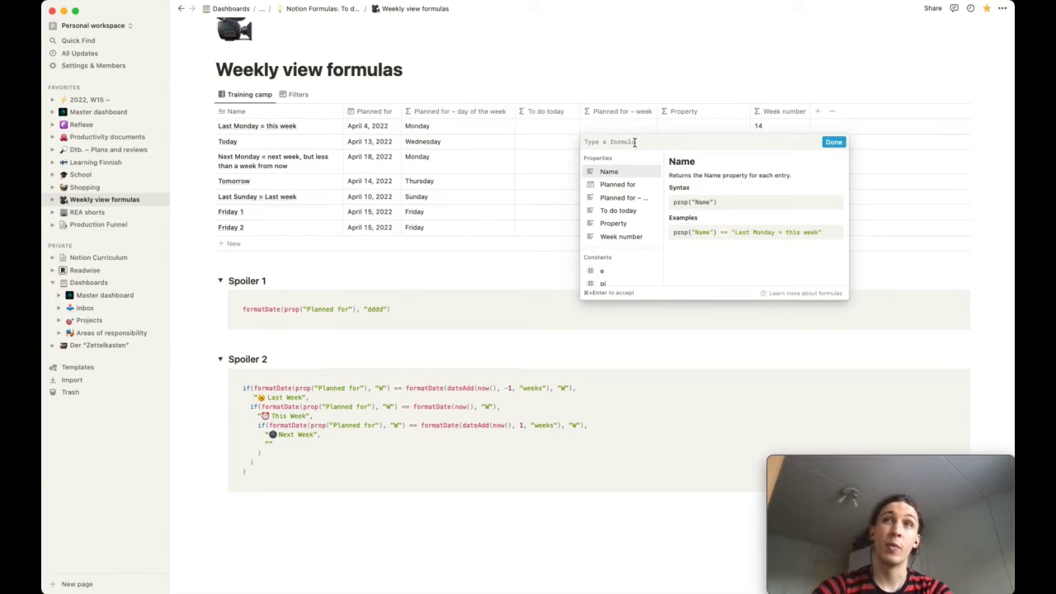
key("super+v")
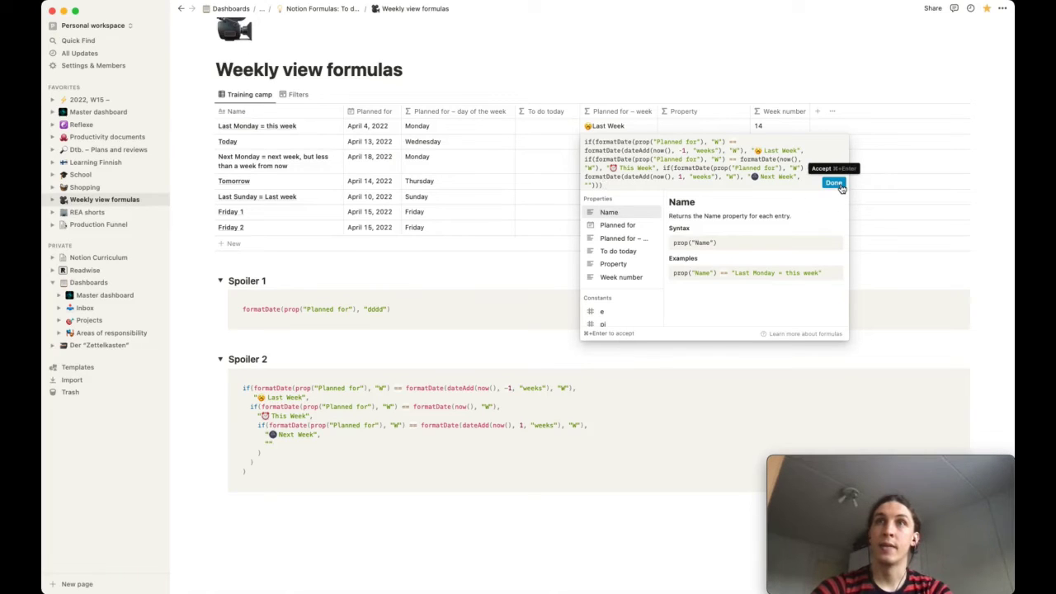
left_click(840, 188)
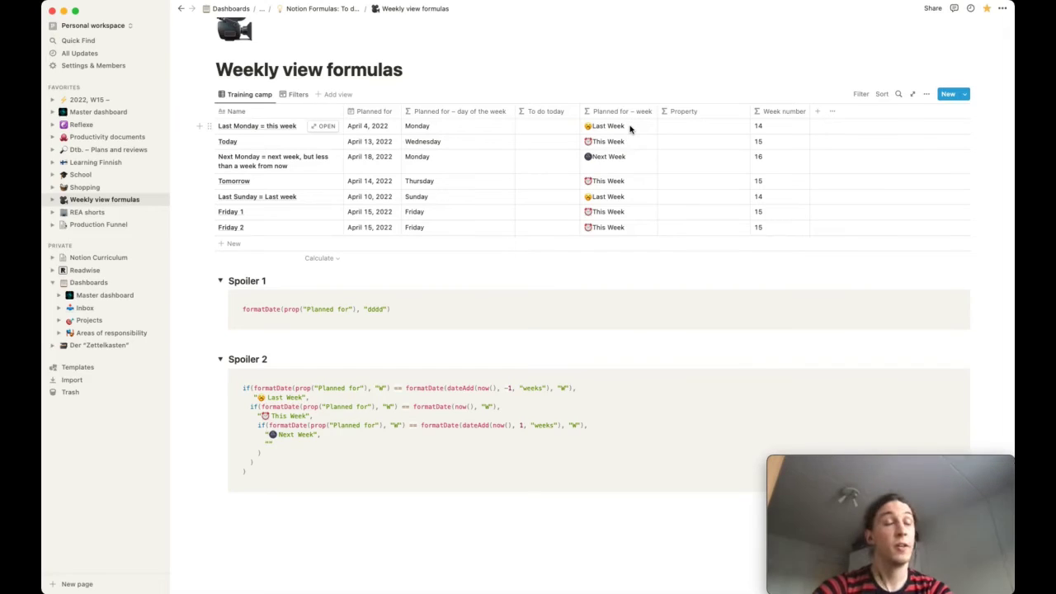
Set the Planned for date of the "Last Monday = this week" task to April 11, 2022.
left_click(363, 128)
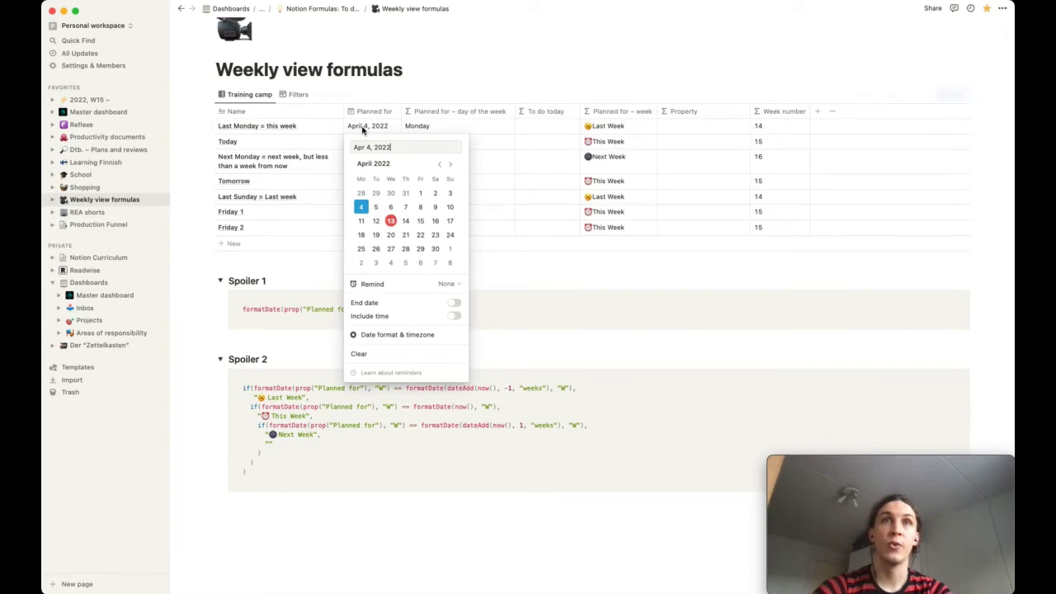
left_click(362, 221)
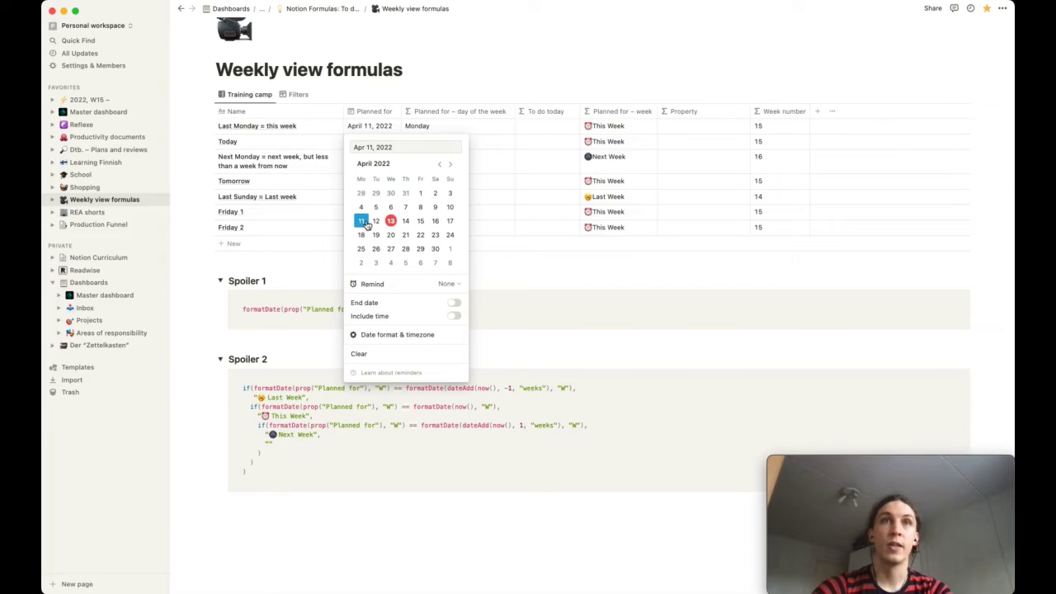
left_click(522, 212)
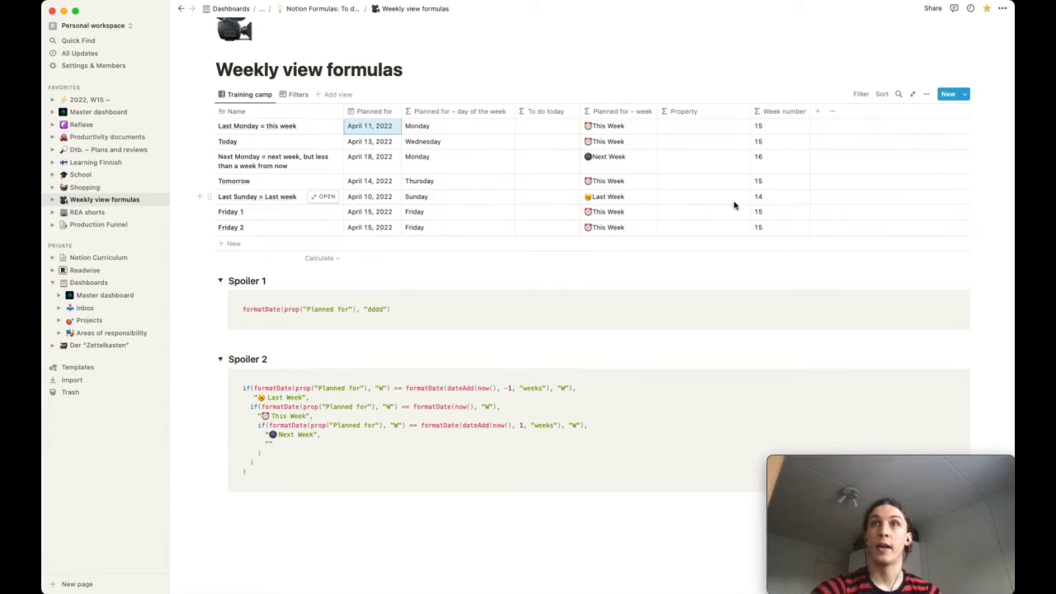
Examine the "W" format codes in the Planned for – week formula.
left_click(632, 133)
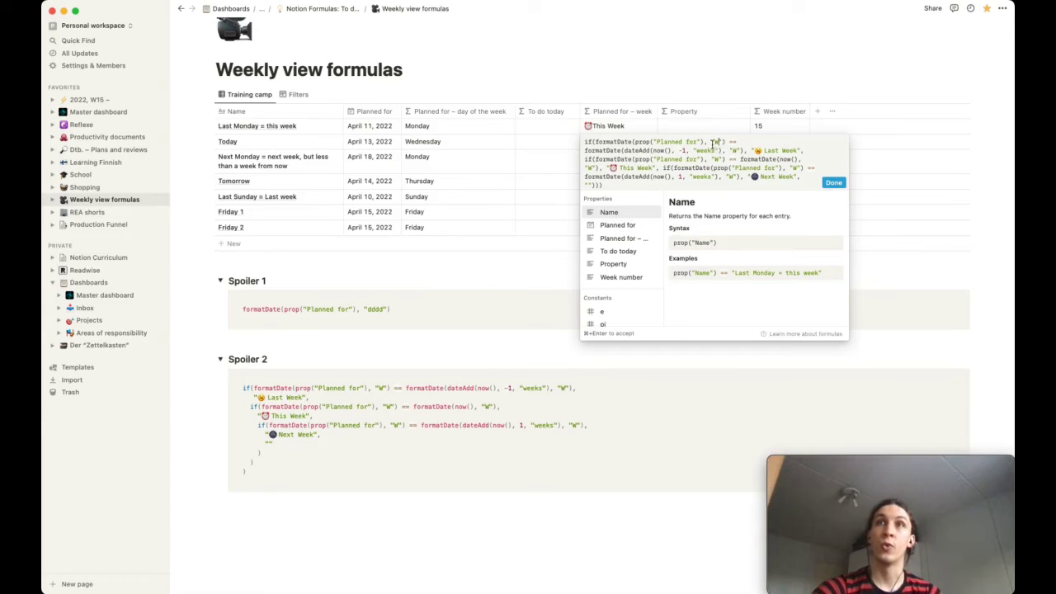
left_click(530, 211)
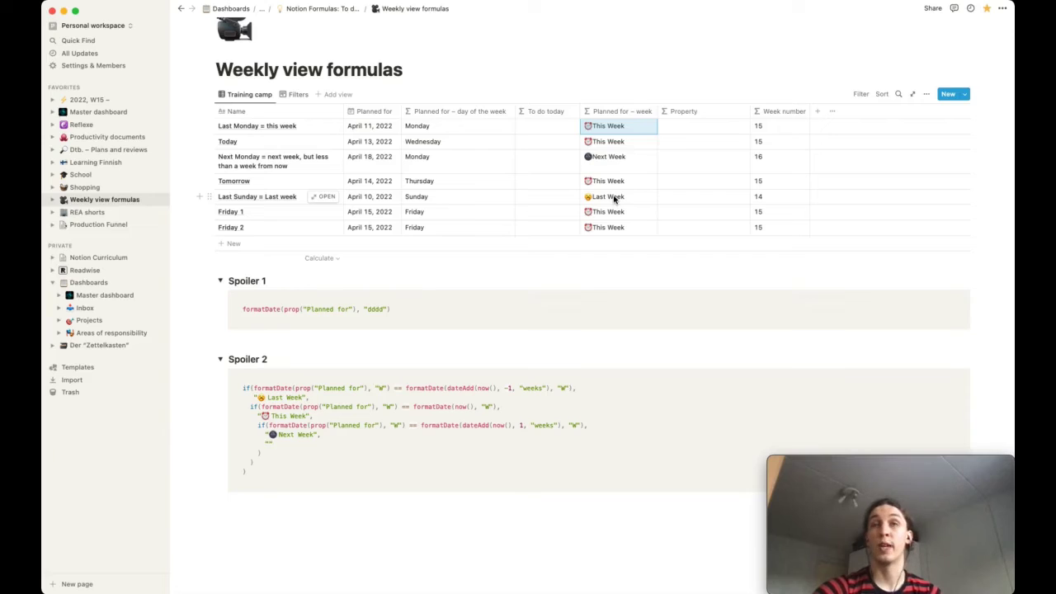
scroll(527, 219, "down", 1)
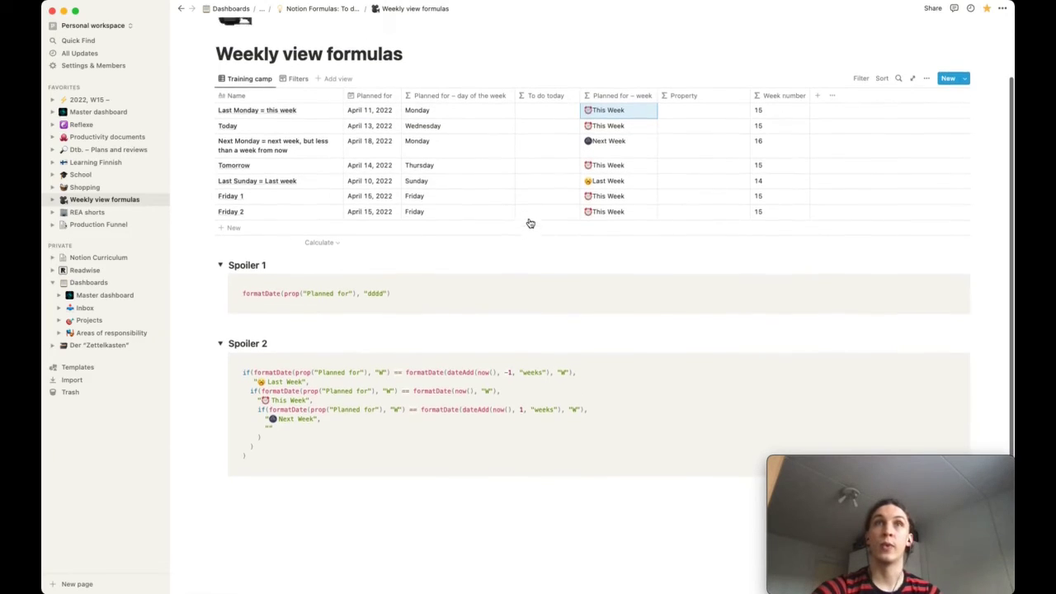
scroll(530, 223, "up", 1)
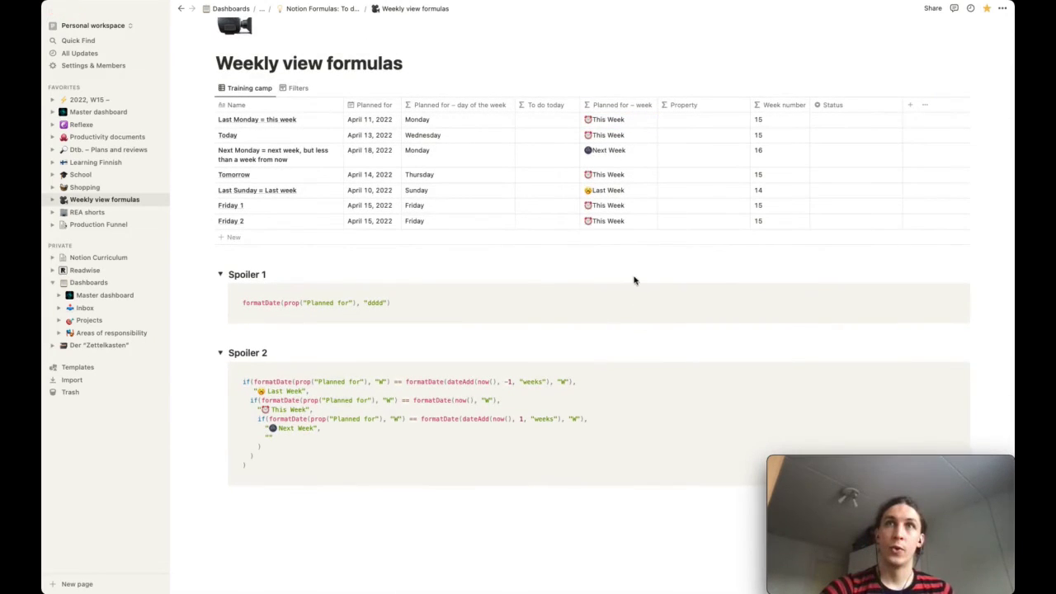
Add a board view to the database and name it "This week".
left_click(813, 50)
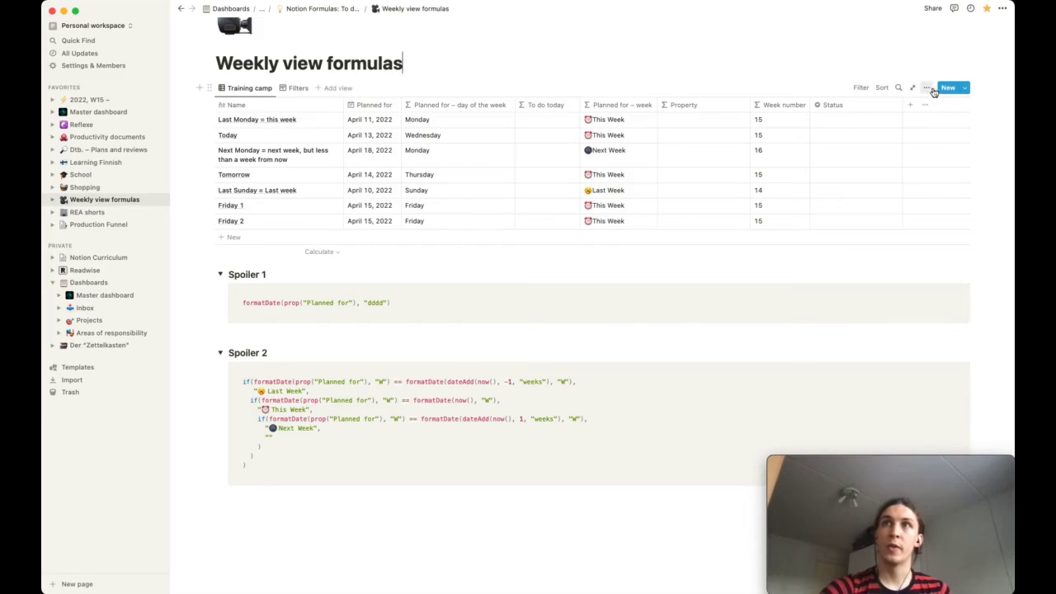
left_click(337, 91)
left_click(902, 153)
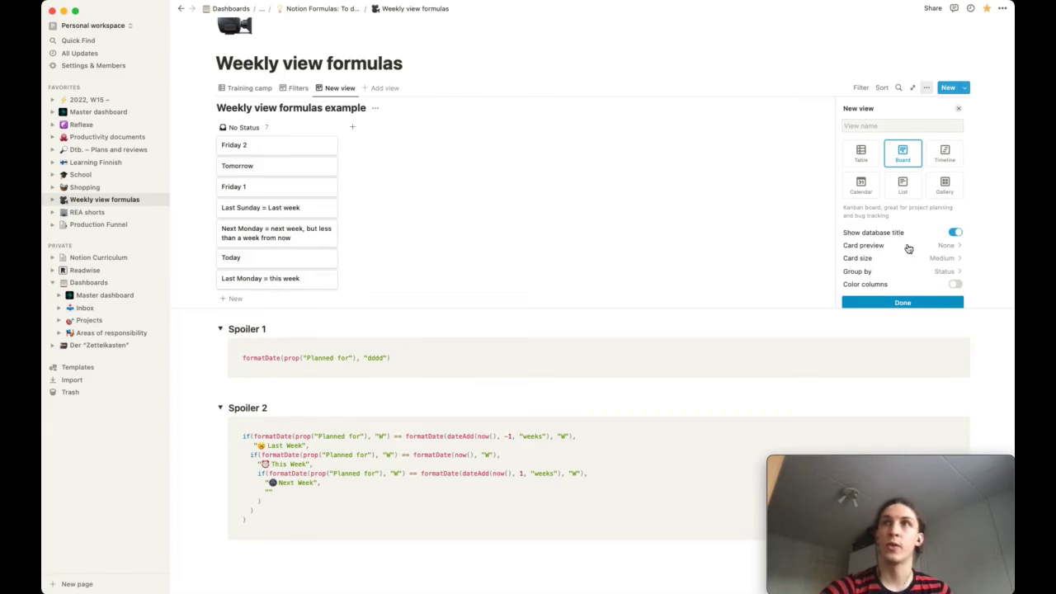
left_click(895, 127)
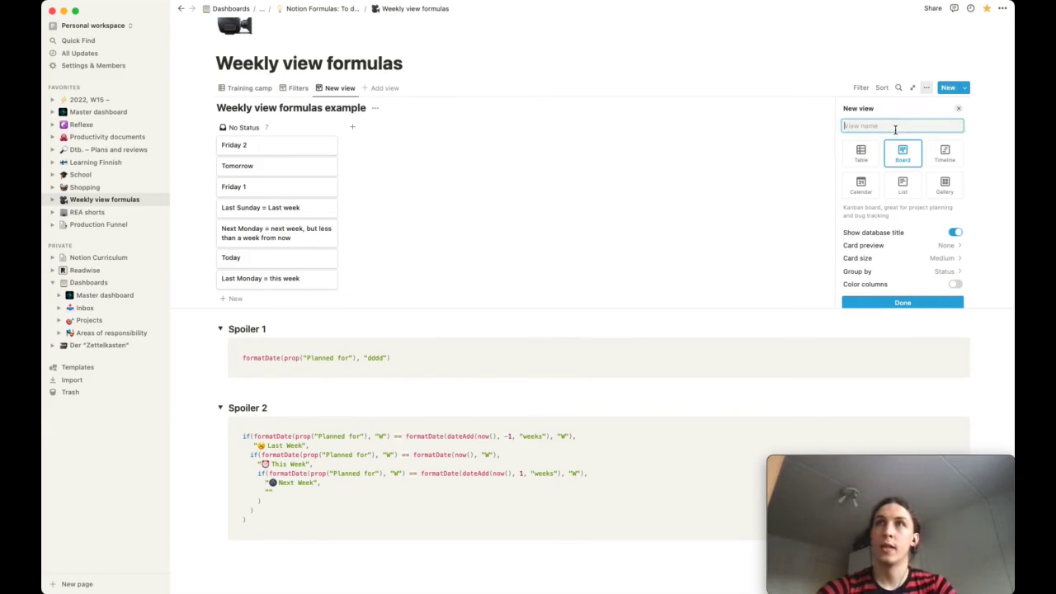
type("This w")
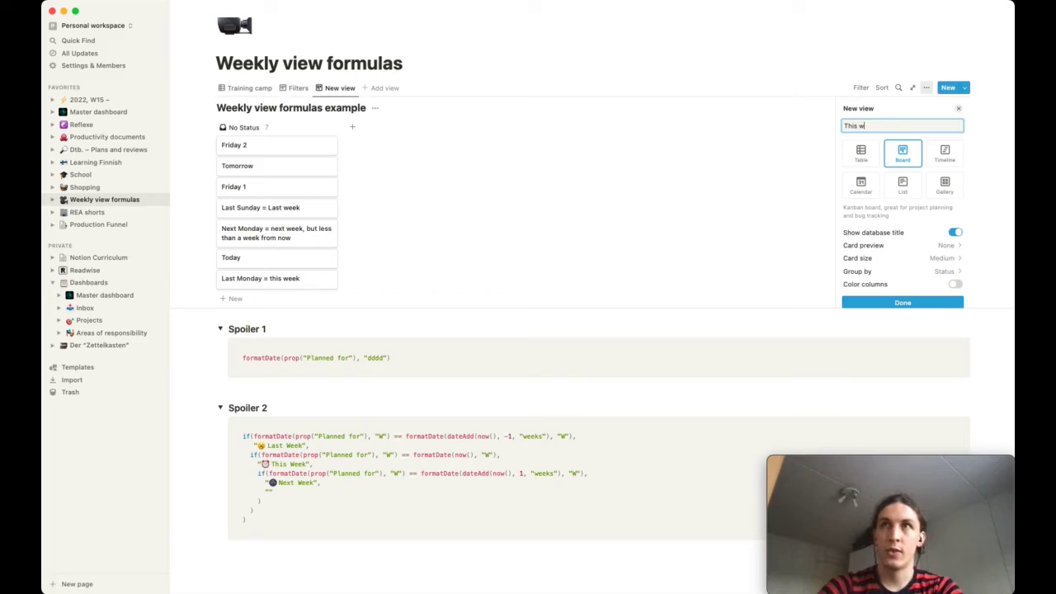
type("eek")
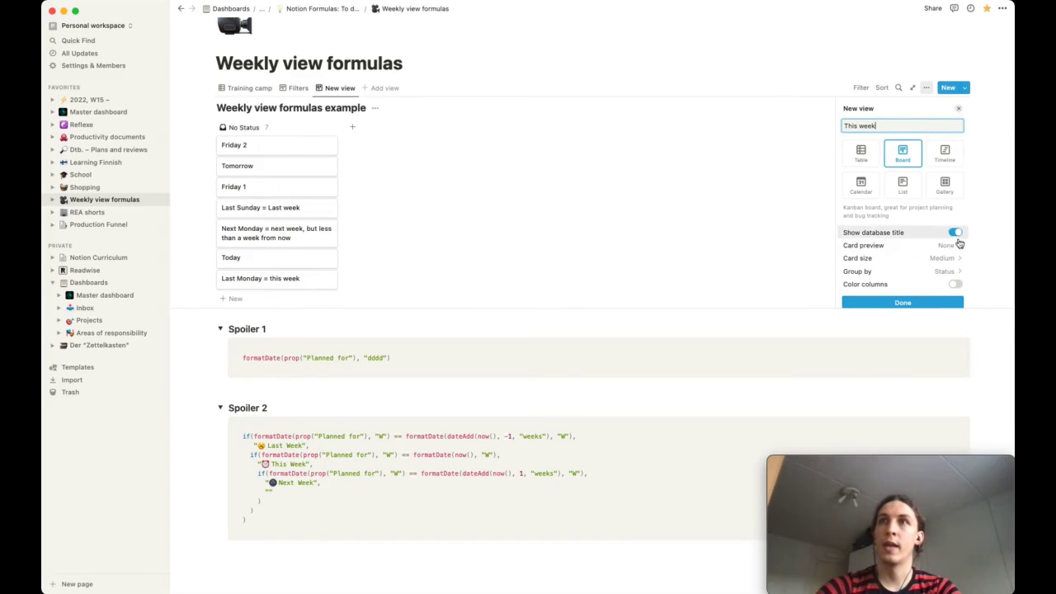
Group the "This week" board by the Planned for – day of the week property.
left_click(957, 272)
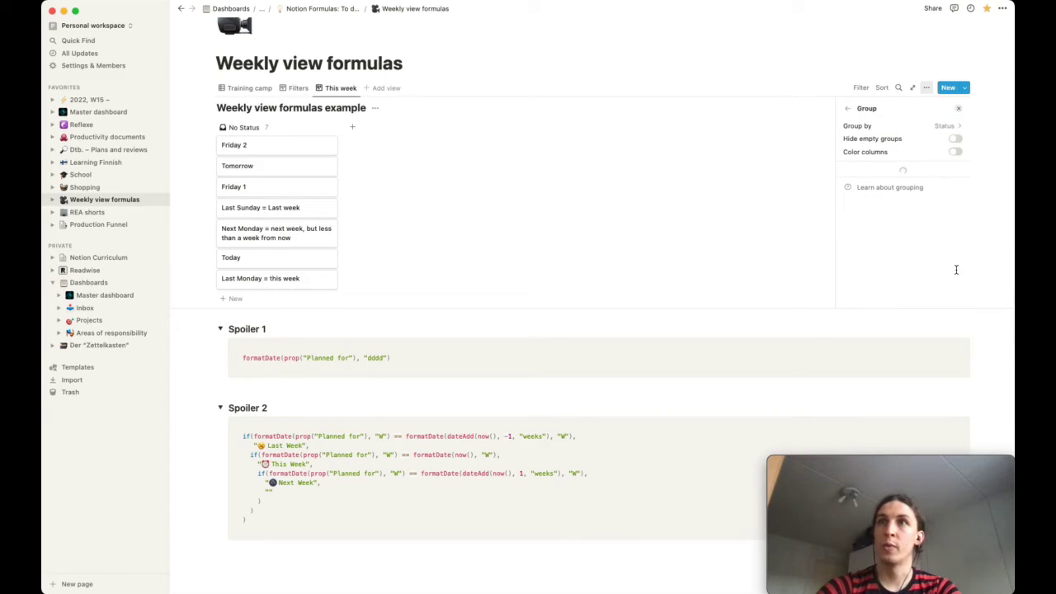
left_click(957, 126)
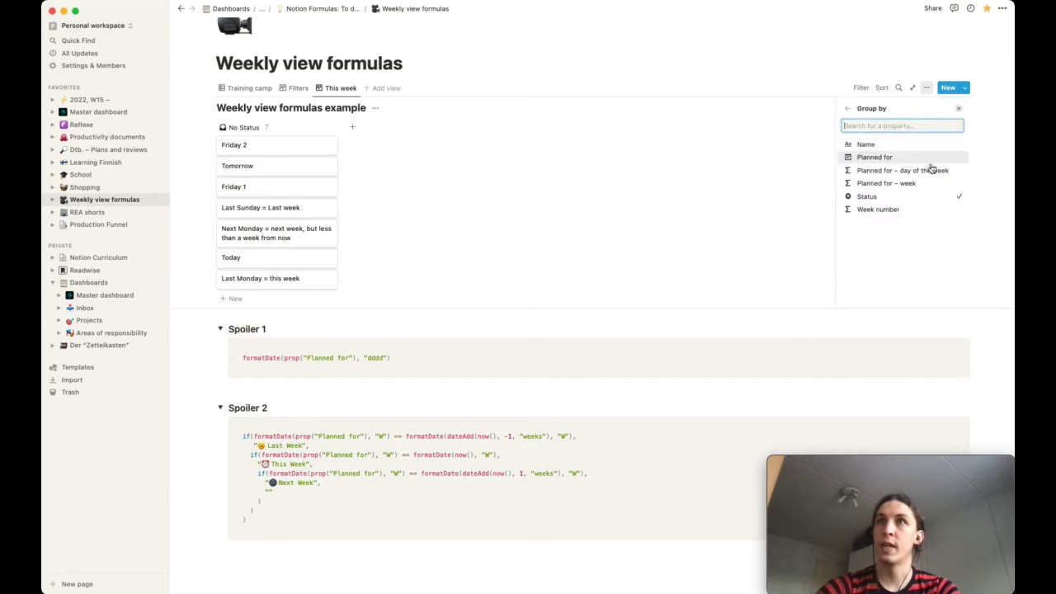
left_click(930, 171)
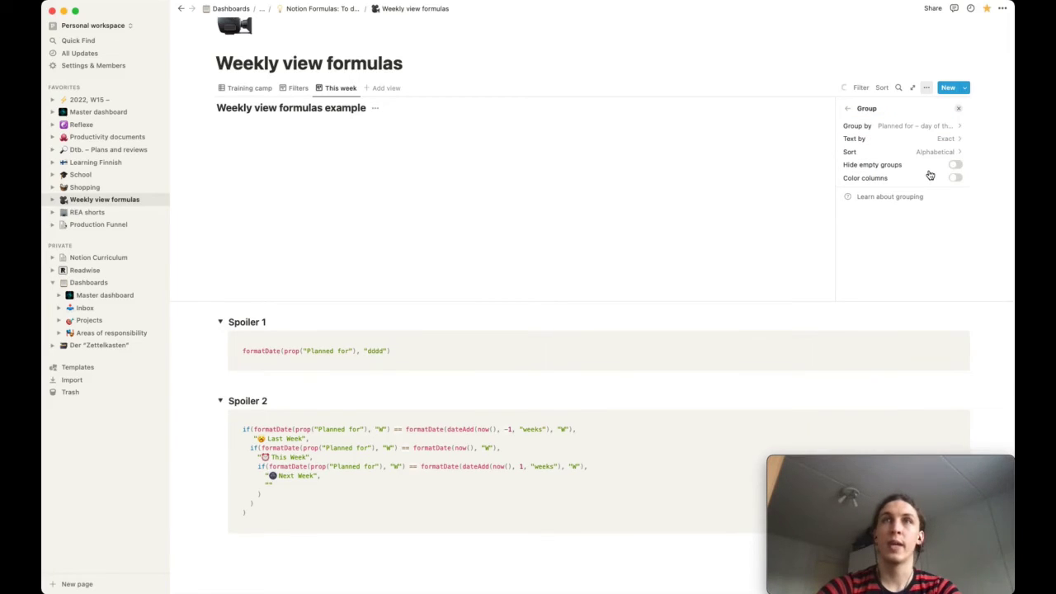
left_click(765, 71)
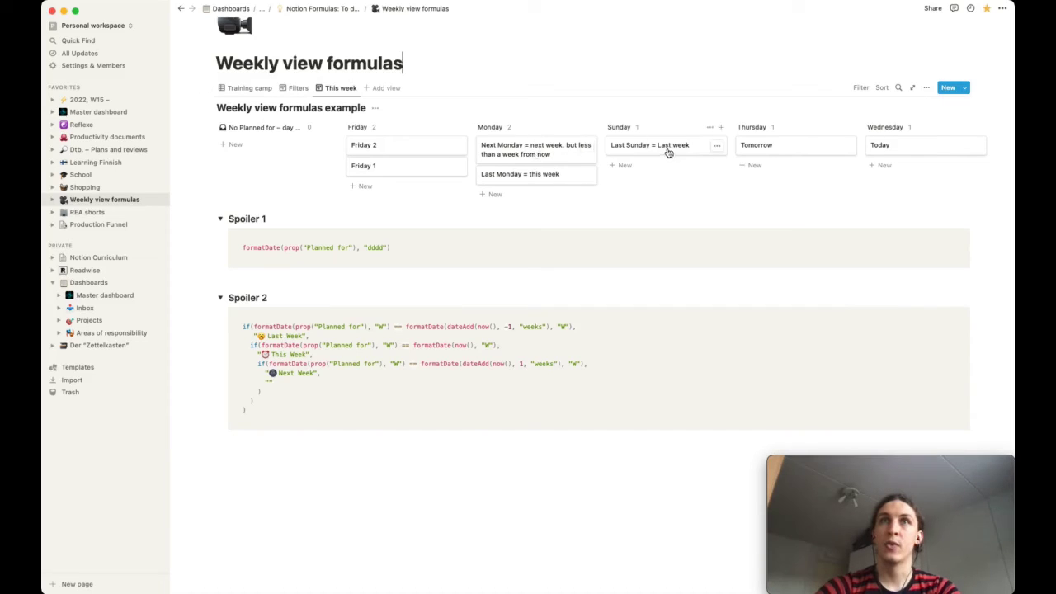
Filter the board to tasks whose Planned for – week contains the ⏰ emoji, and save the filter for everyone.
left_click(860, 88)
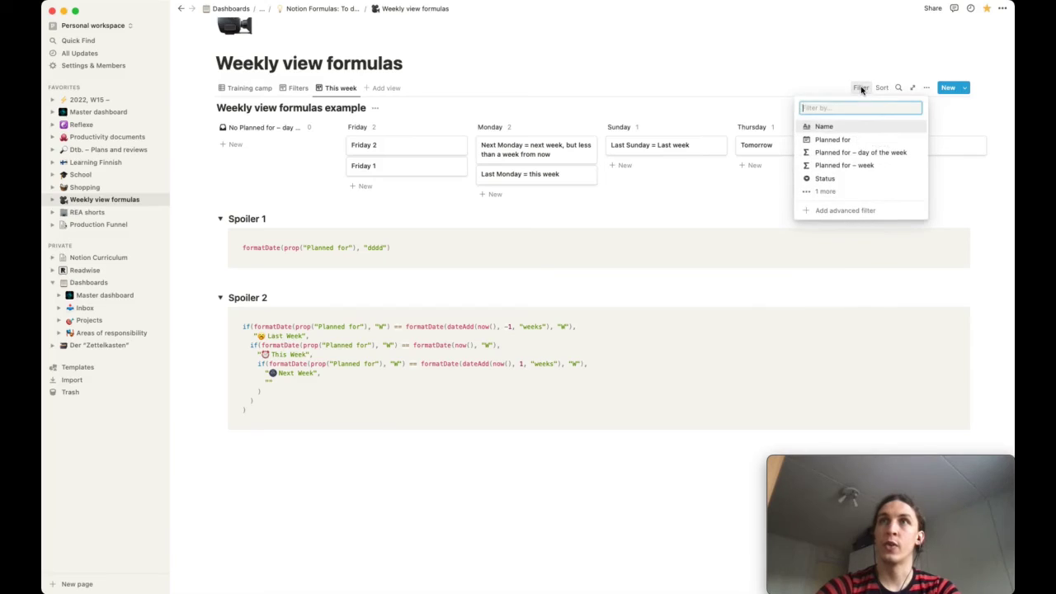
left_click(845, 165)
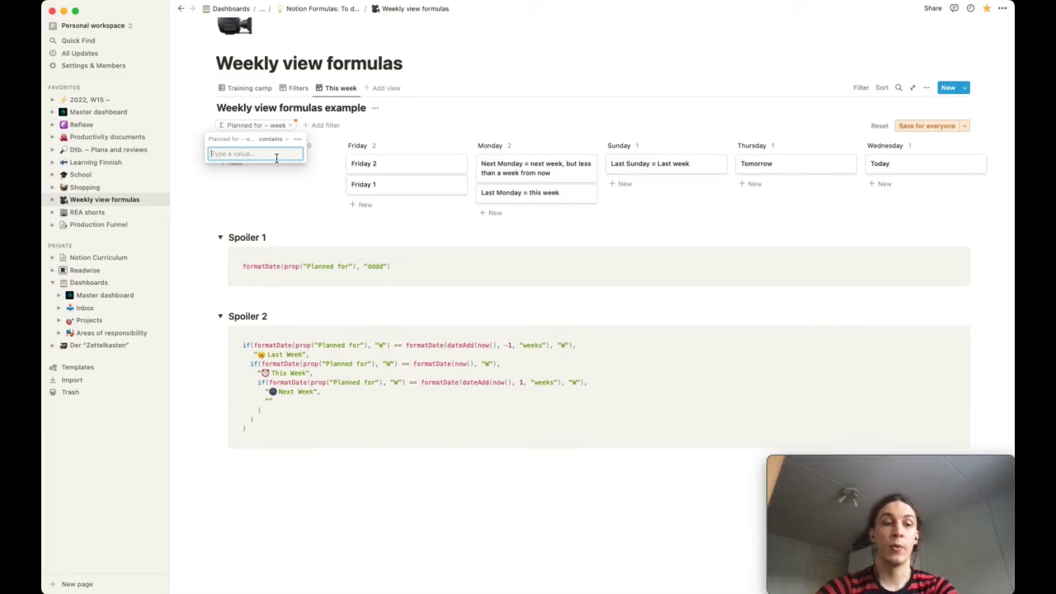
key("ctrl+super+space")
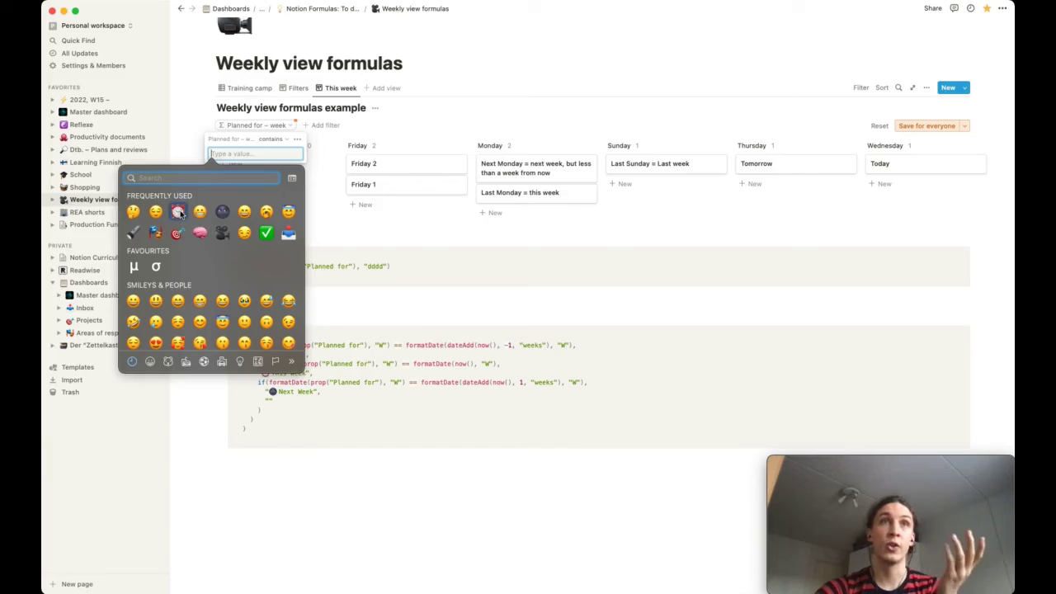
left_click(178, 212)
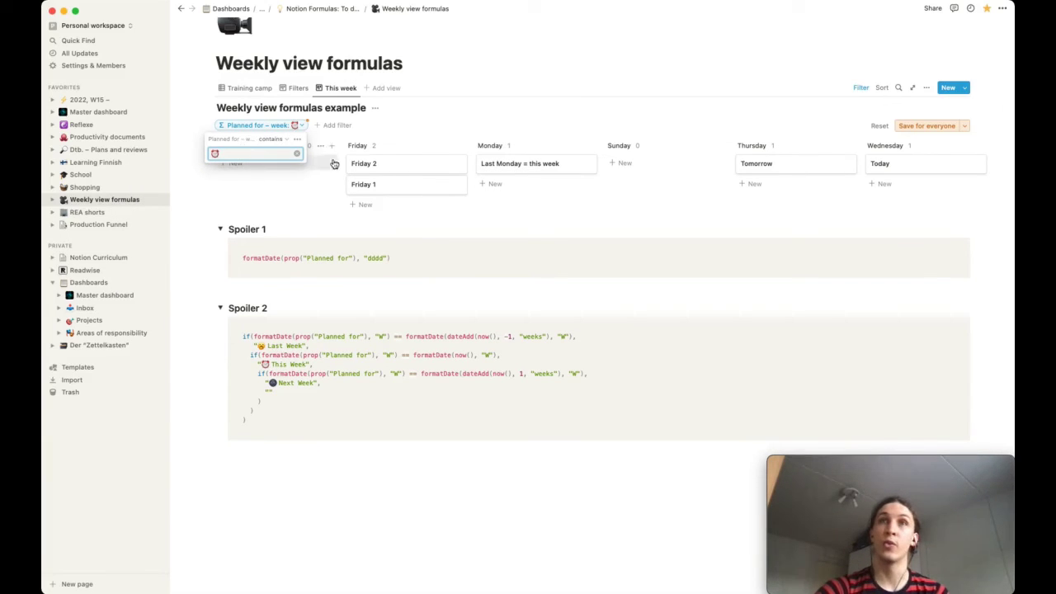
left_click(430, 119)
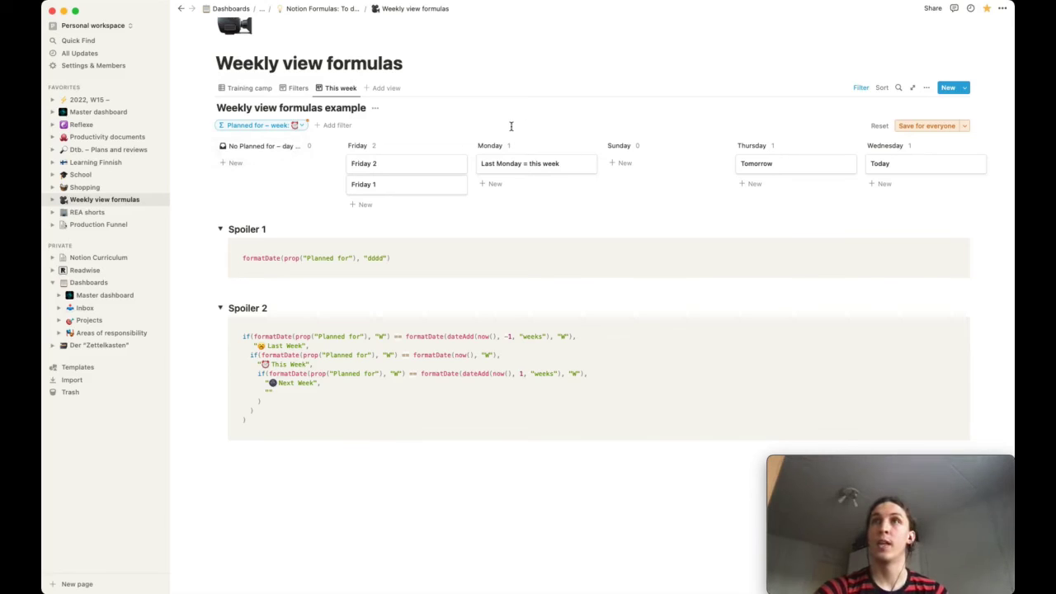
left_click(919, 124)
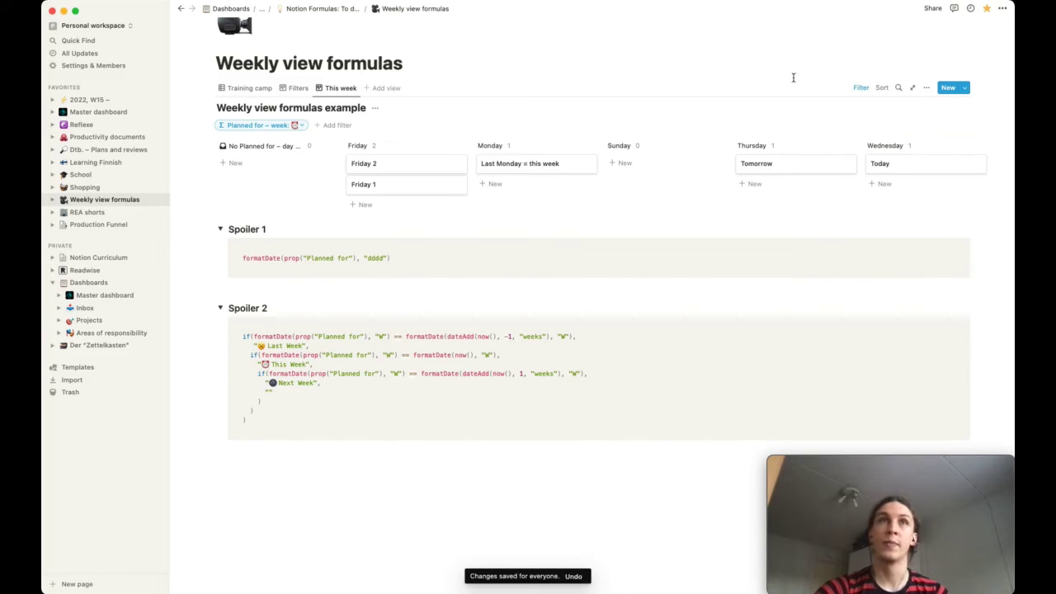
In the Training camp table, give To do today a nested if formula comparing "L"-formatted Planned for dates with now(), returning Re-plan, Today, Tomorrow or blank.
left_click(241, 90)
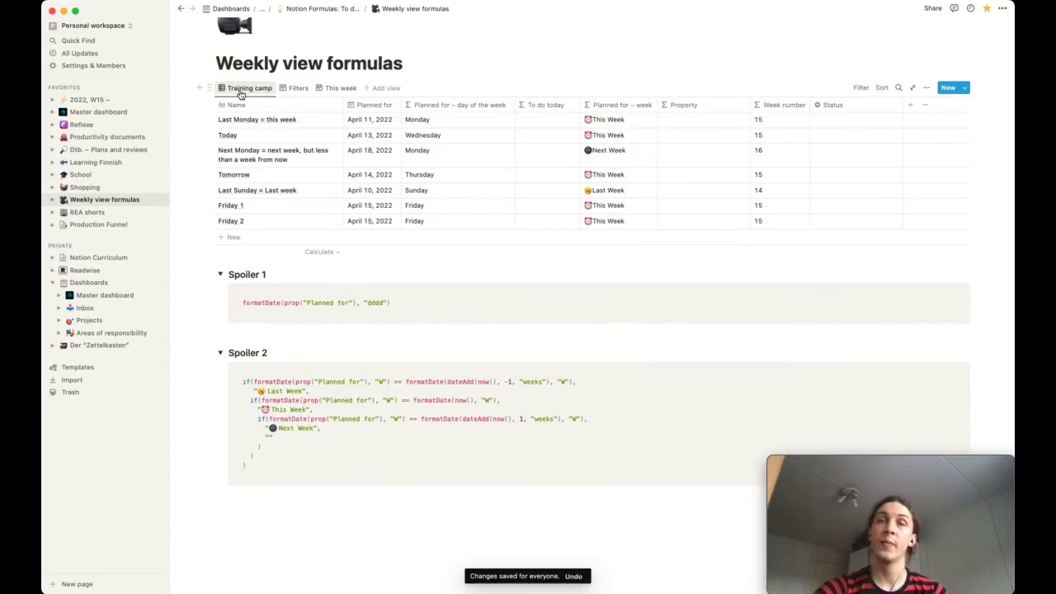
left_click(535, 122)
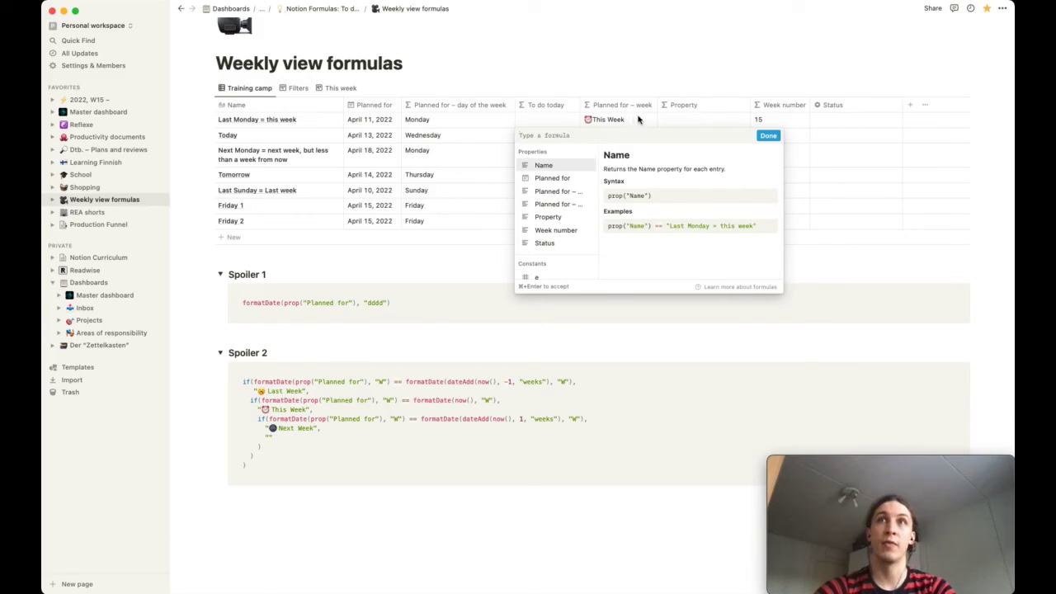
type("if(formatDate(prop(\"Planned for\"), \"L\") < formatDate(now(), \"L\"), \"🗺Re-plan\", if(formatDate(prop(\"Planned for\"), \"L\") == formatDate(now(), \"L\"), \"⏰Today\", if(formatDate(prop(\"Planned for\"), \"L\") == formatDate(dateAdd(now(), 1, \"days\"), \"L\"), \"🌑Tomorrow\", \"\")))")
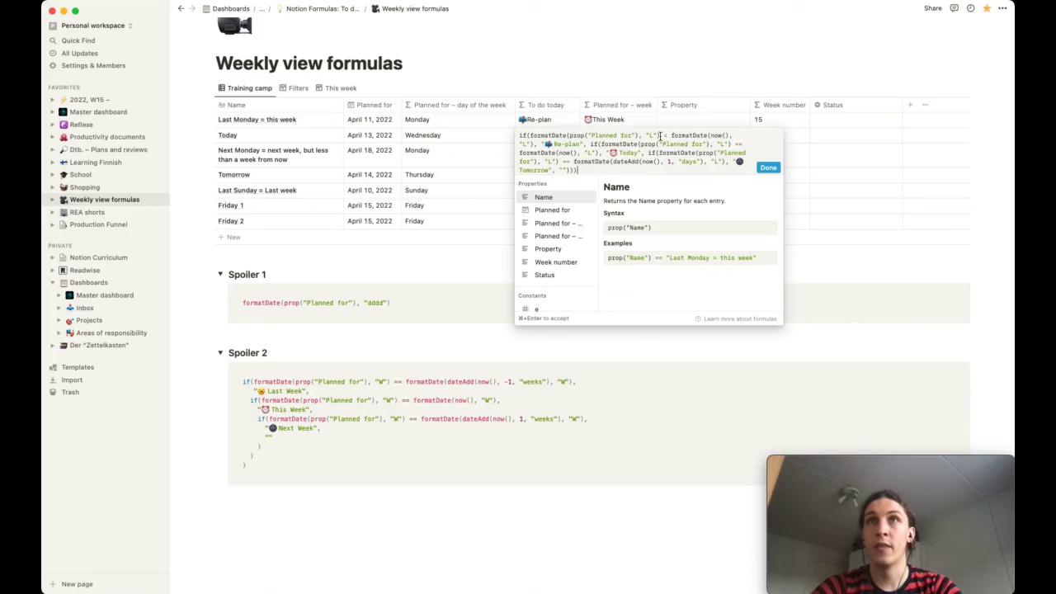
Examine the "L" date formats, comparisons and Re-plan, Today and Tomorrow labels in the To do today formula, and close the formula editor.
left_click_drag(658, 135, 647, 134)
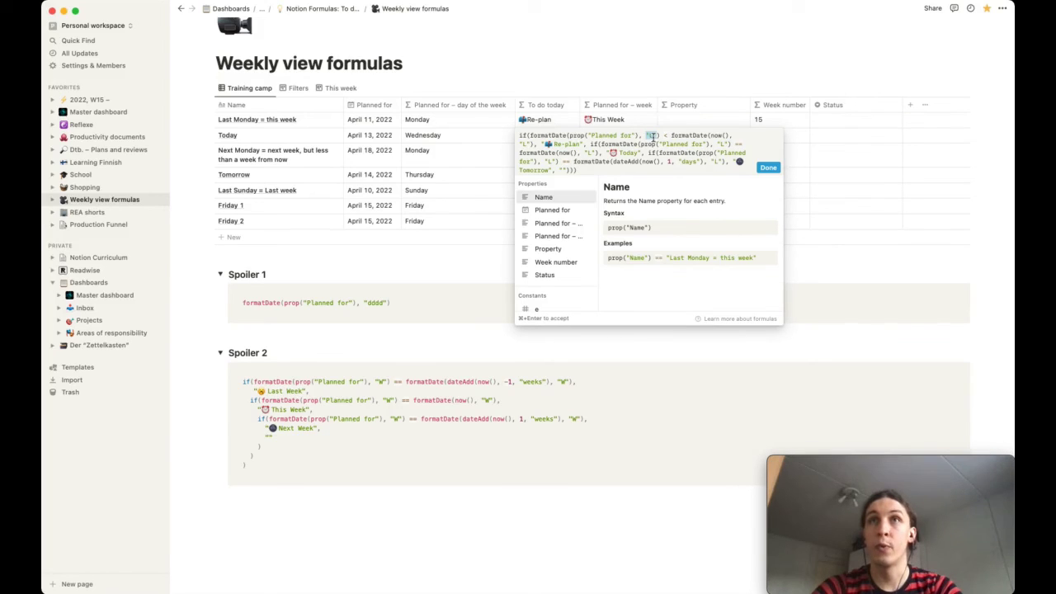
left_click(652, 136)
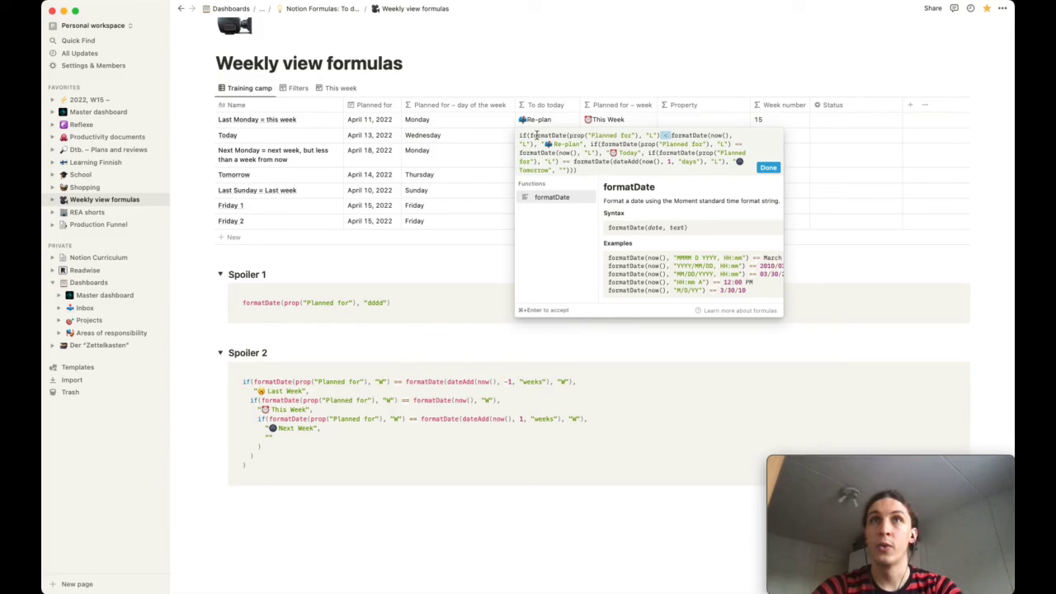
left_click_drag(520, 137, 632, 135)
left_click(673, 135)
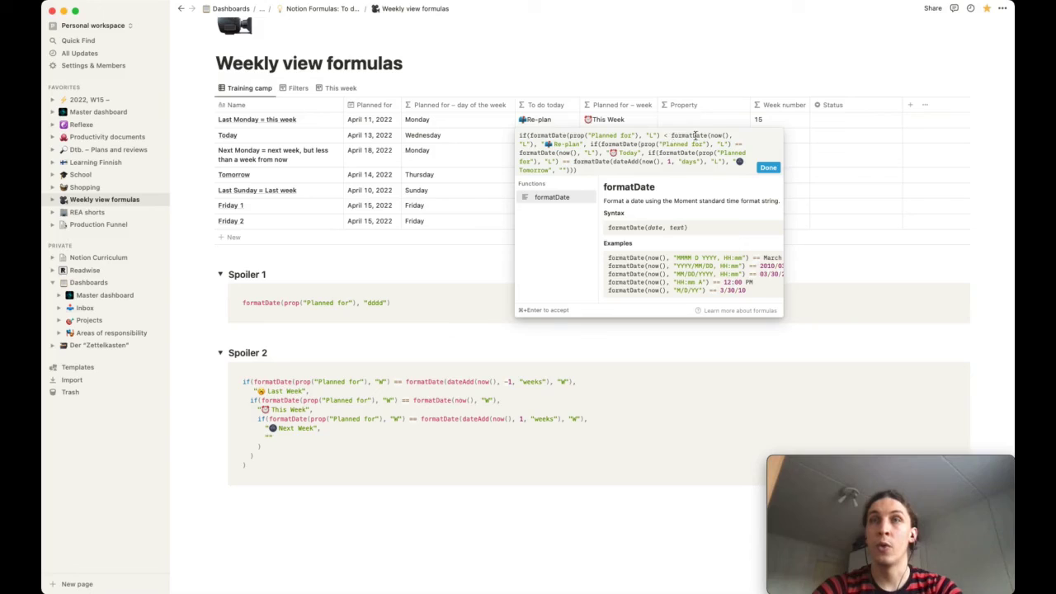
left_click_drag(712, 135, 732, 135)
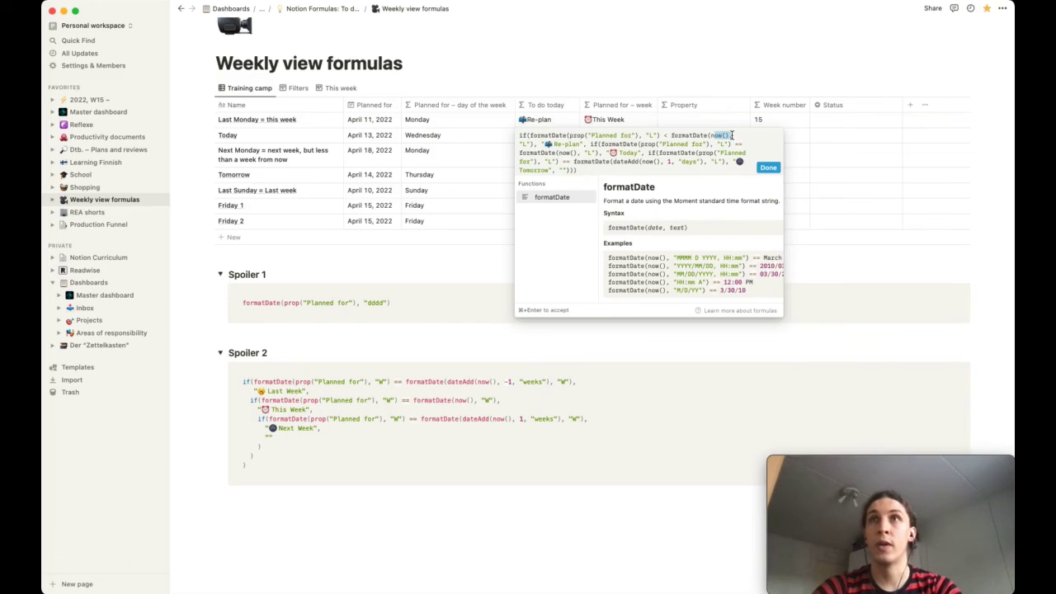
left_click(536, 147)
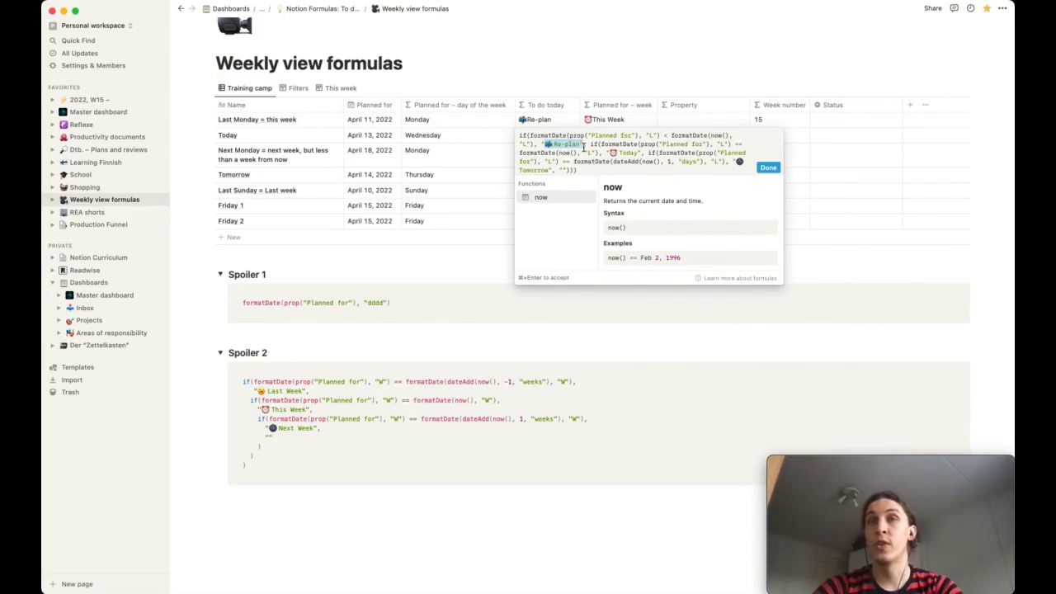
left_click(652, 155)
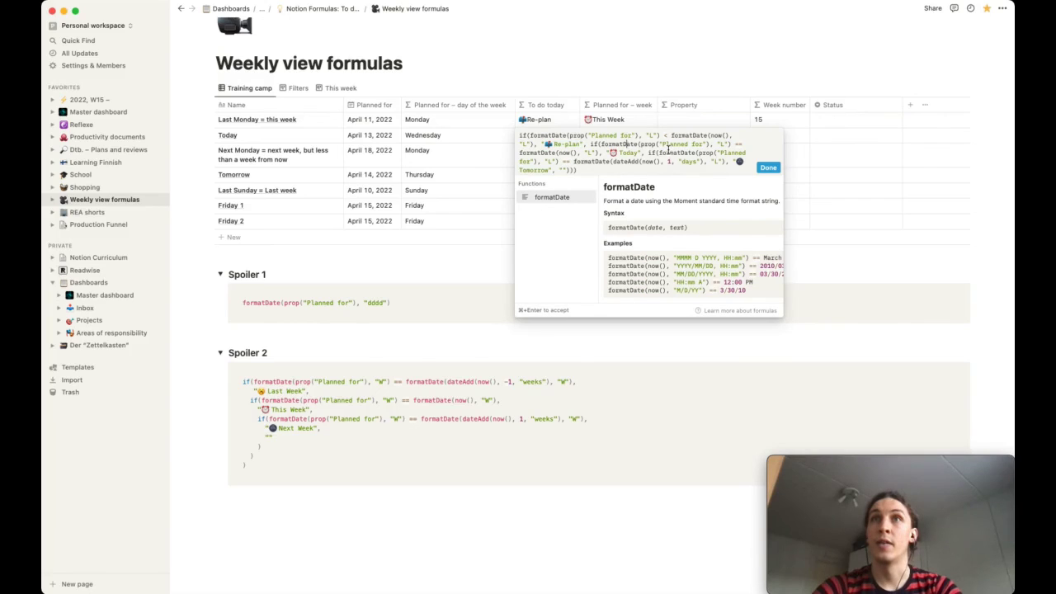
left_click_drag(605, 153, 633, 153)
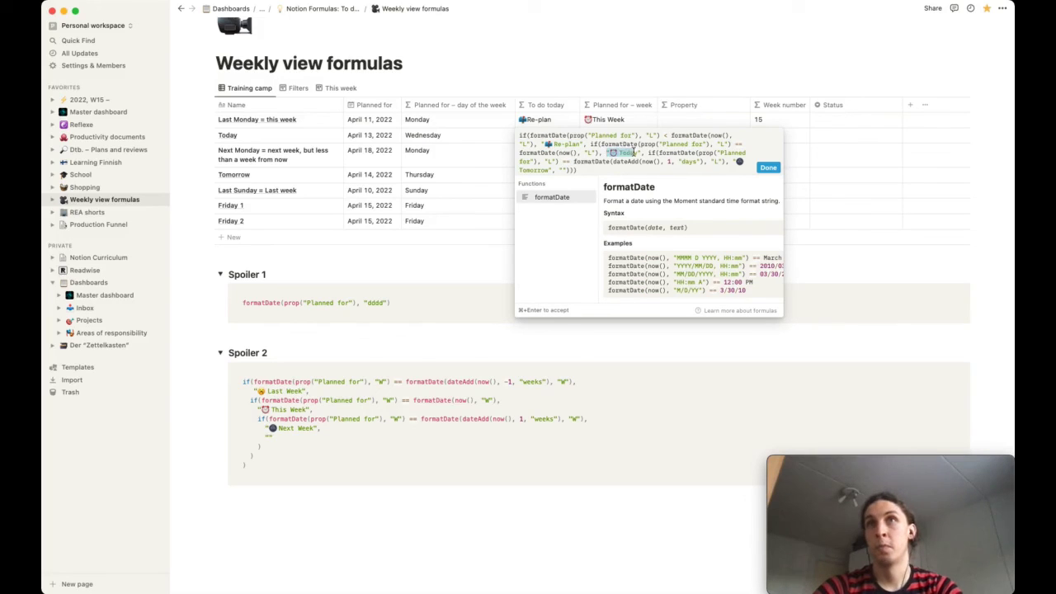
left_click_drag(741, 161, 729, 162)
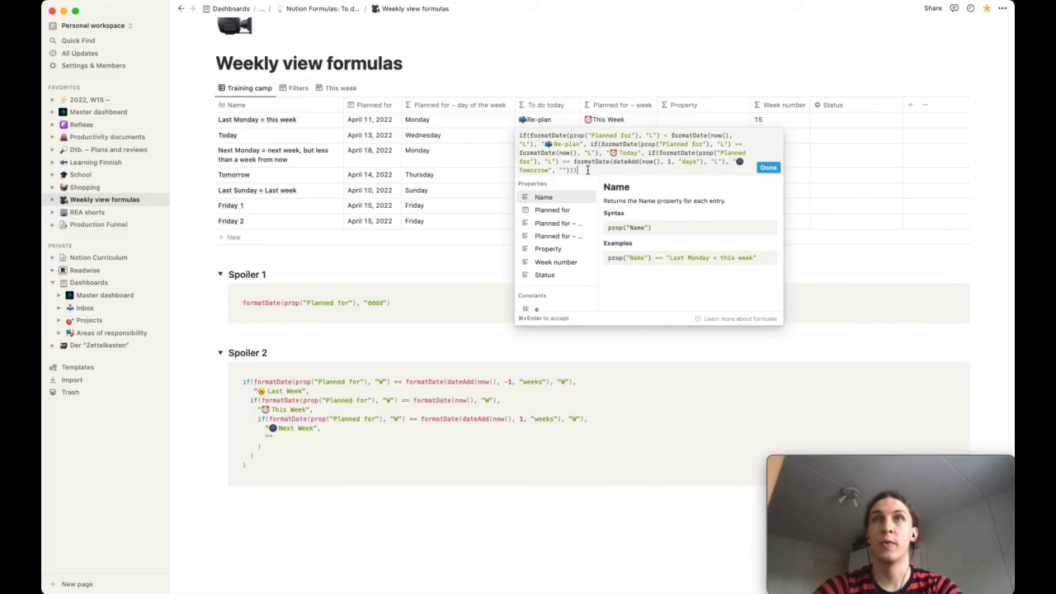
left_click(600, 60)
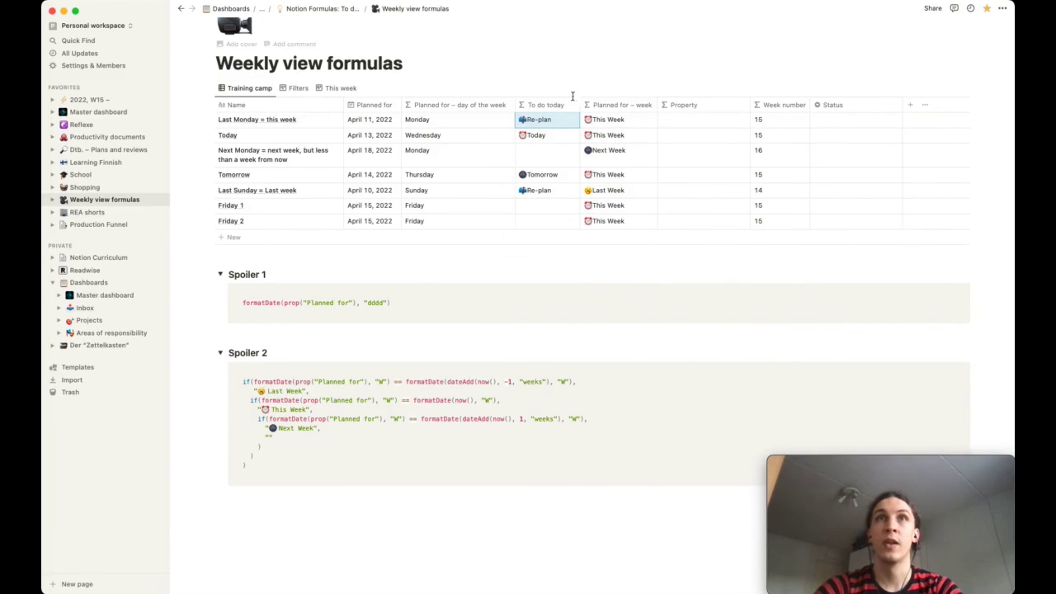
Move the To do today column between Planned for and Planned for – day of the week.
left_click_drag(551, 106, 435, 105)
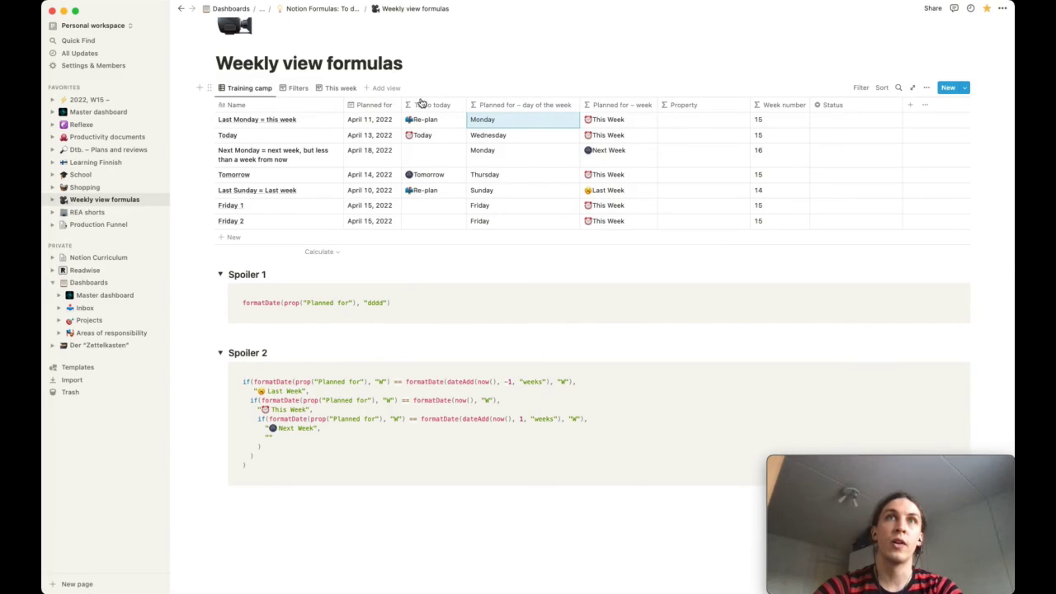
mouse_move(428, 104)
left_mouse_down()
mouse_move(736, 107)
mouse_move(432, 105)
left_mouse_up()
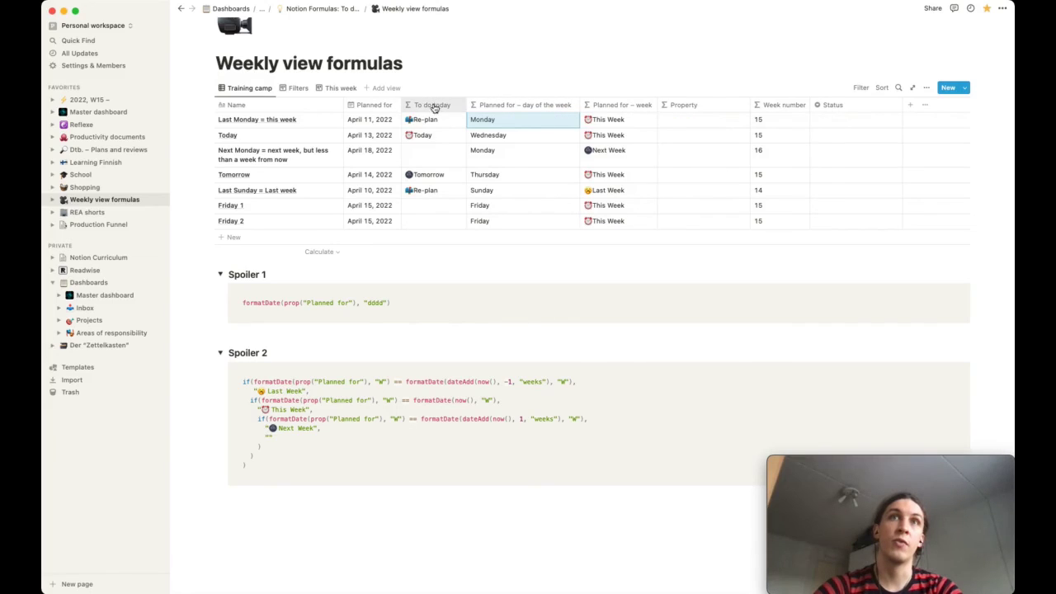